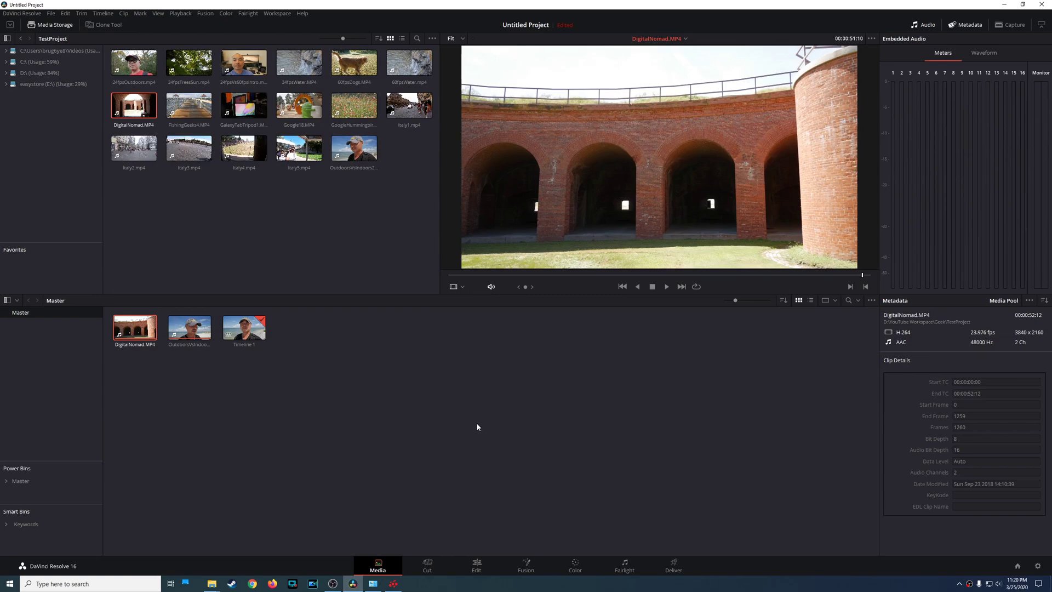
# Check this computer's system specifications and graphics card details, then close both windows
pyautogui.click(374, 583)
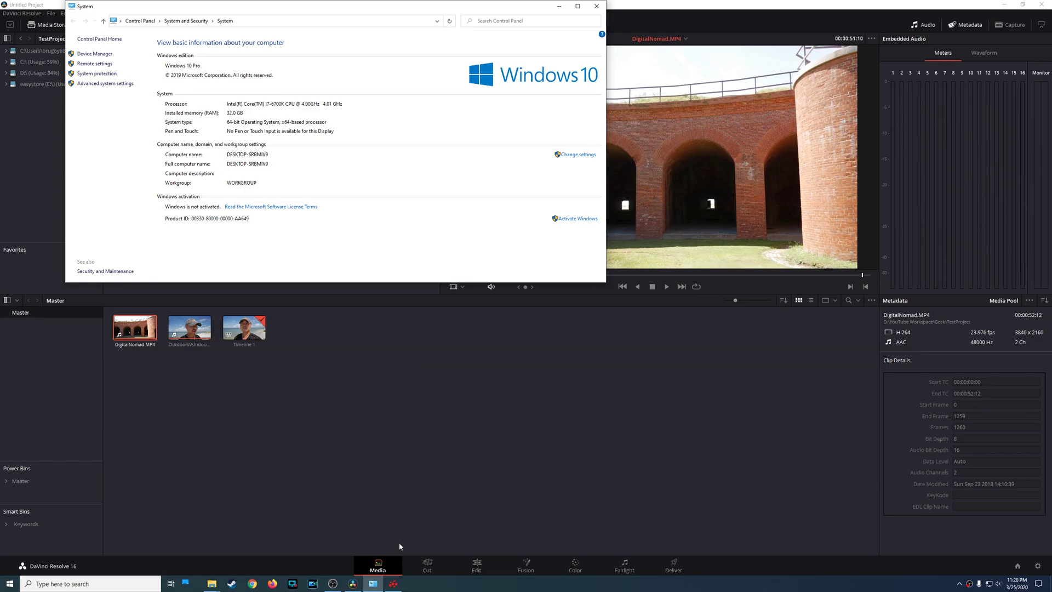
pyautogui.click(395, 581)
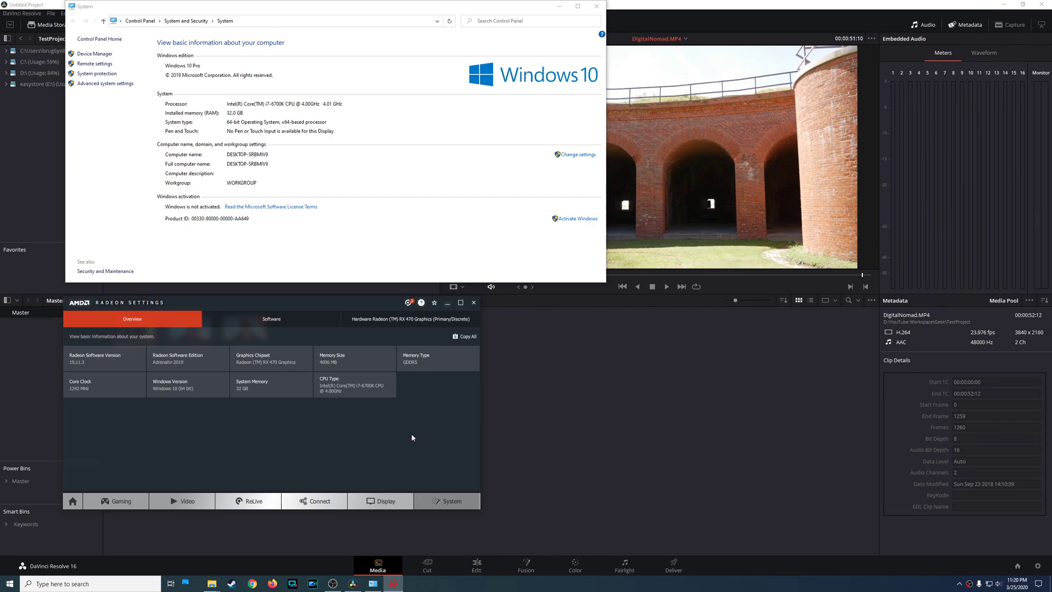
pyautogui.click(450, 304)
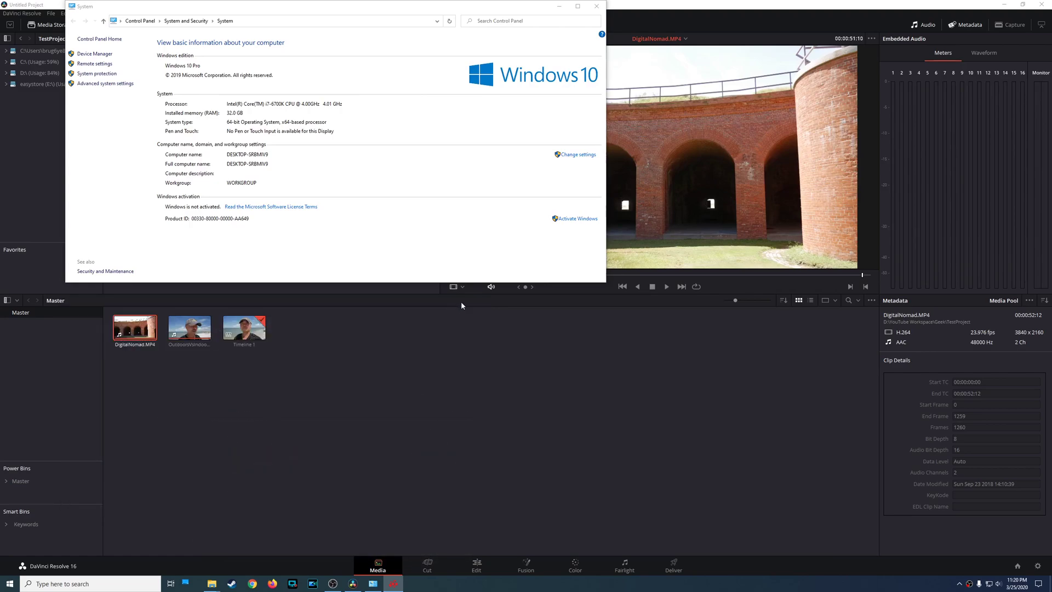
pyautogui.click(559, 6)
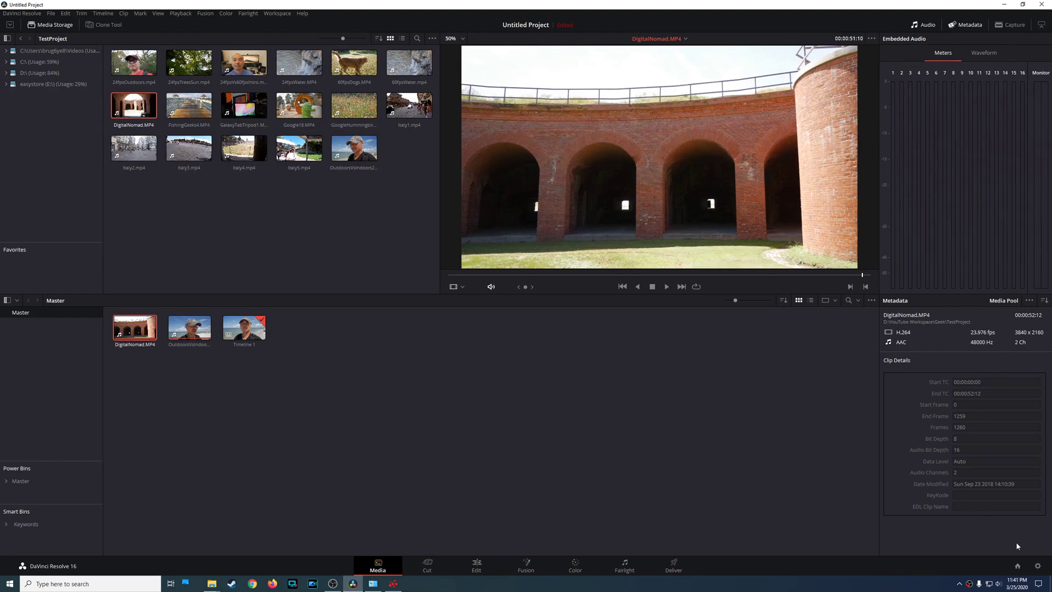
# Open Project Settings at Master Settings and view the Optimized Media Resolution choices
pyautogui.click(1037, 565)
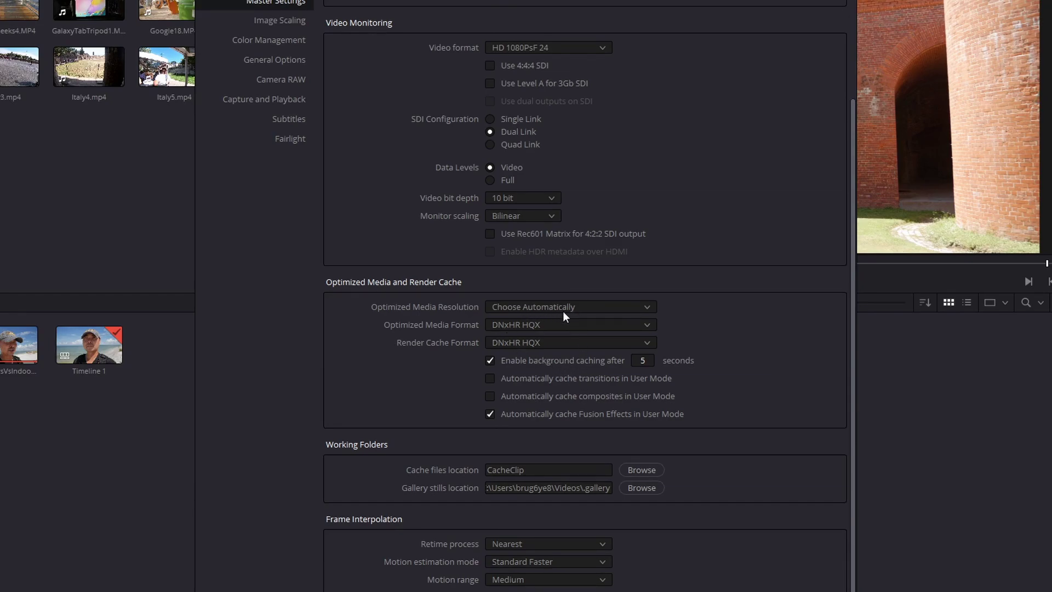
pyautogui.scroll(3, 777, 406)
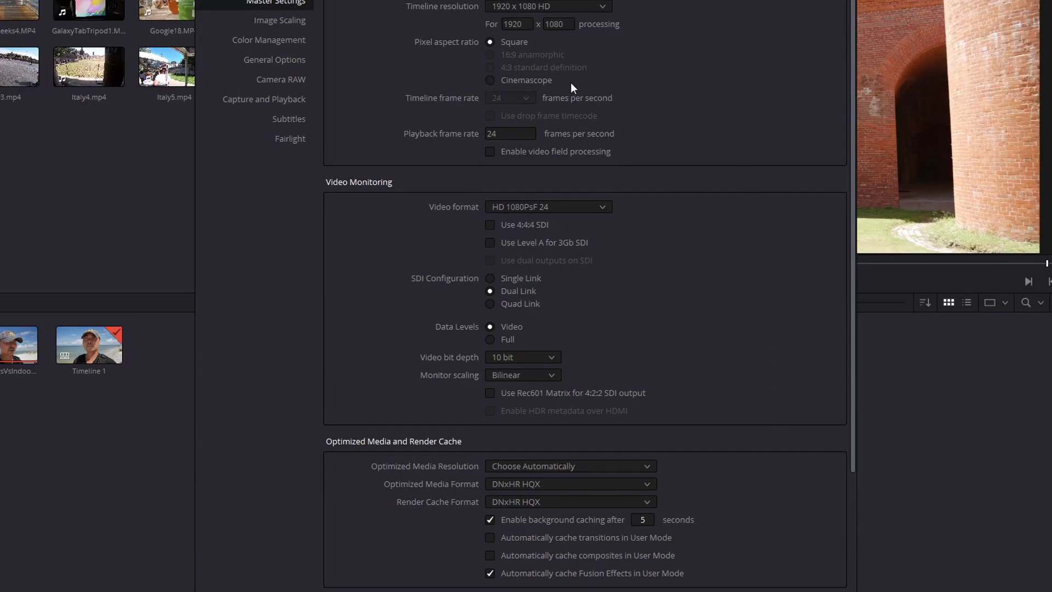
pyautogui.scroll(-2, 676, 323)
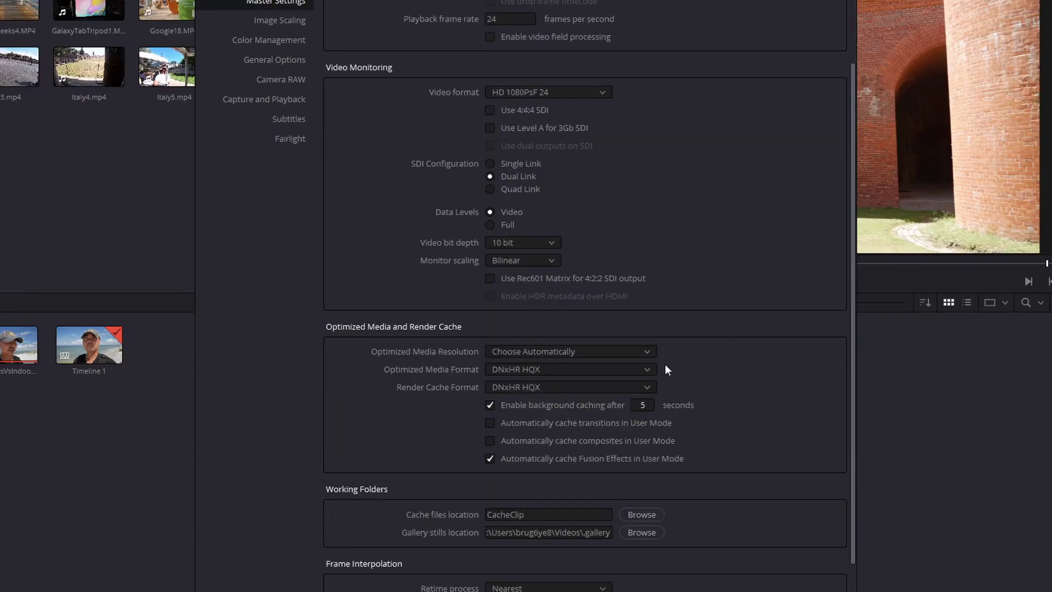
pyautogui.click(632, 350)
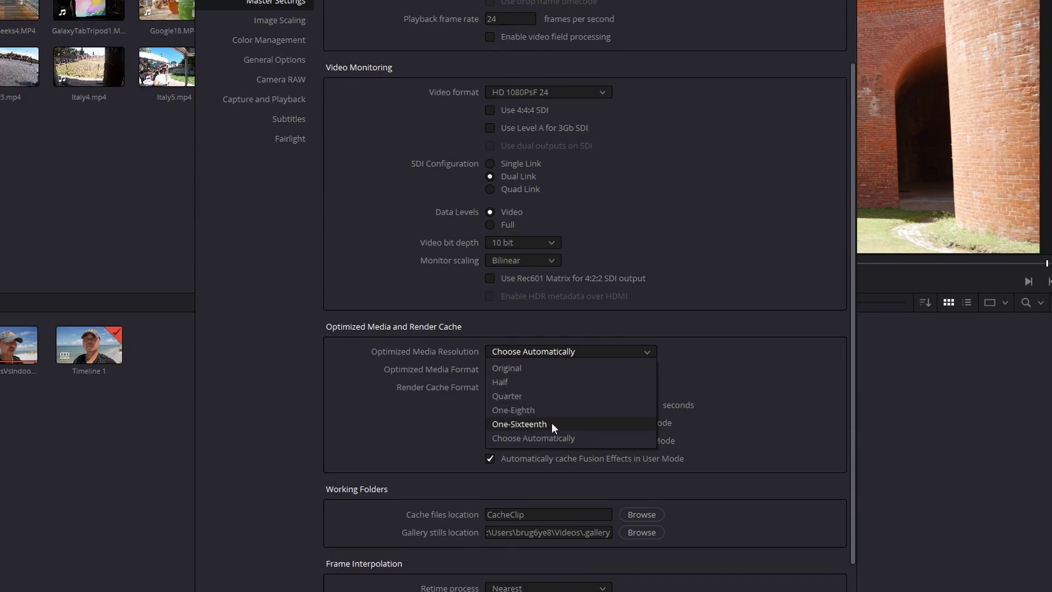
pyautogui.click(733, 416)
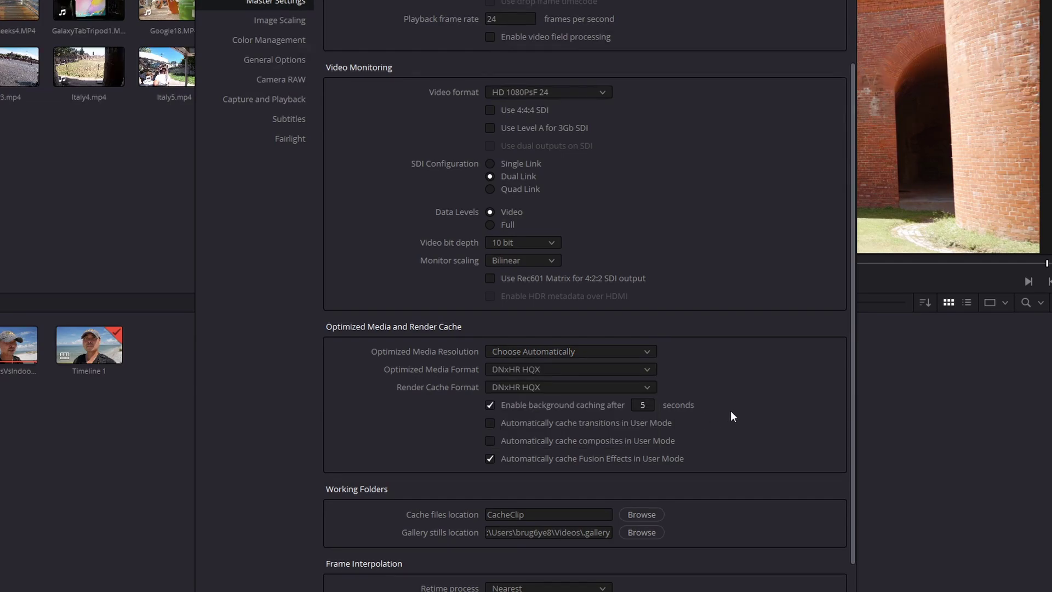
pyautogui.click(629, 371)
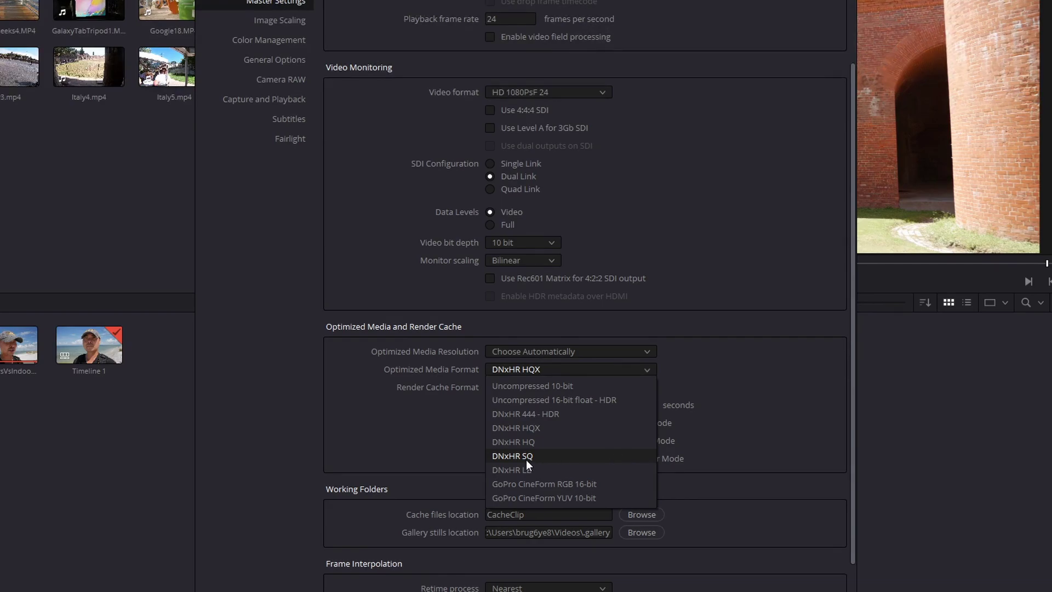
pyautogui.click(720, 383)
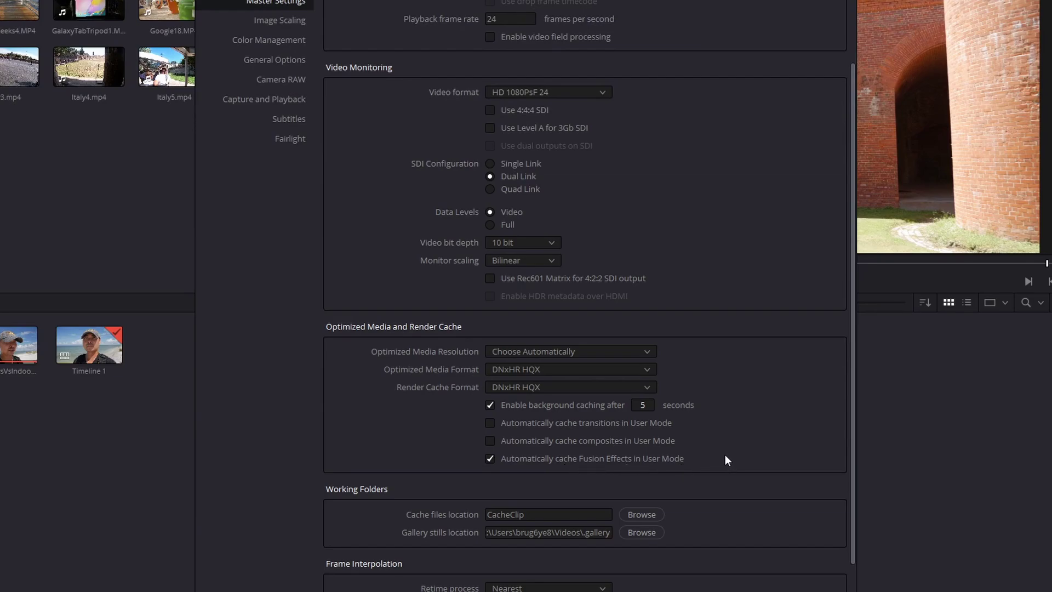
pyautogui.scroll(-2, 726, 456)
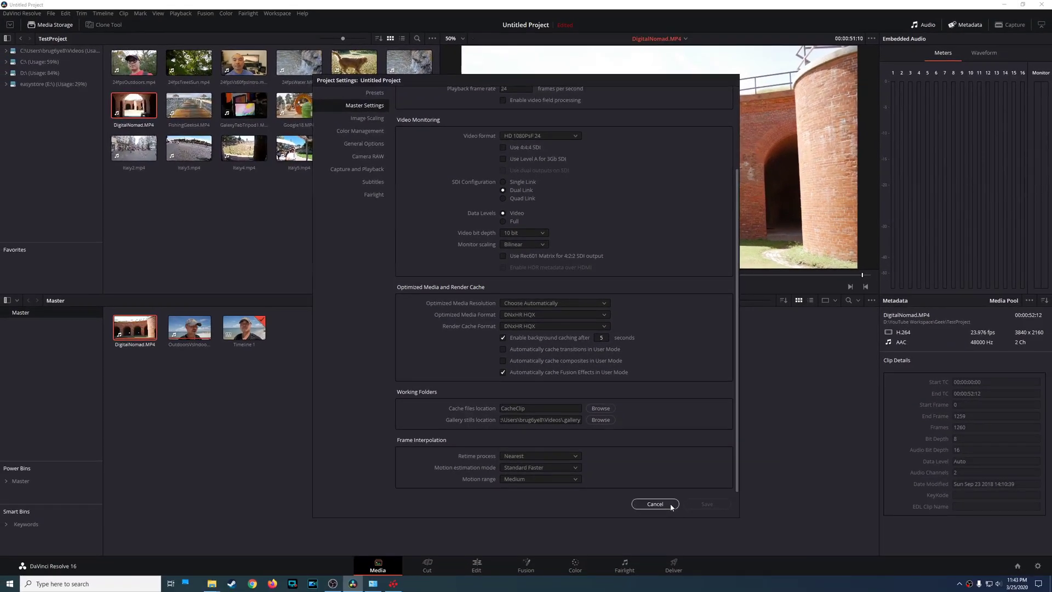
# Cancel Project Settings, then play and stop Timeline 1 on the Edit page
pyautogui.click(656, 504)
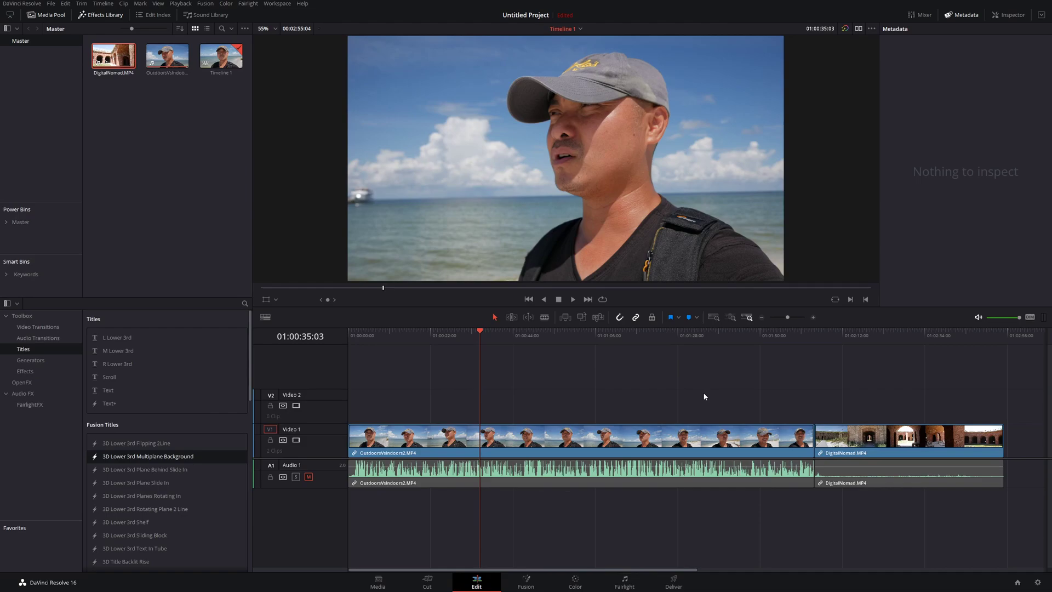
pyautogui.press('space')
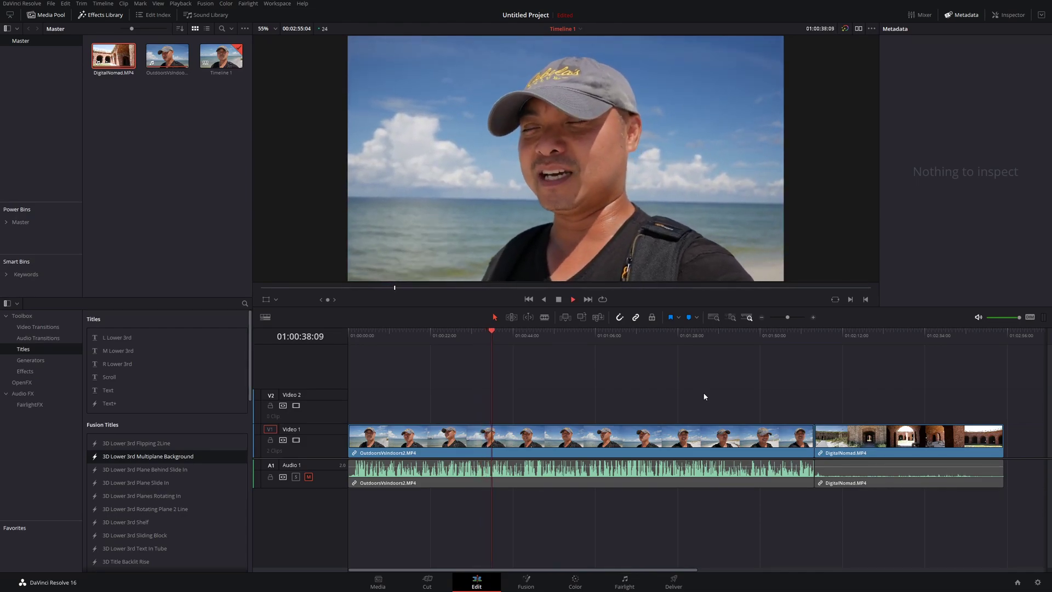
pyautogui.press('space')
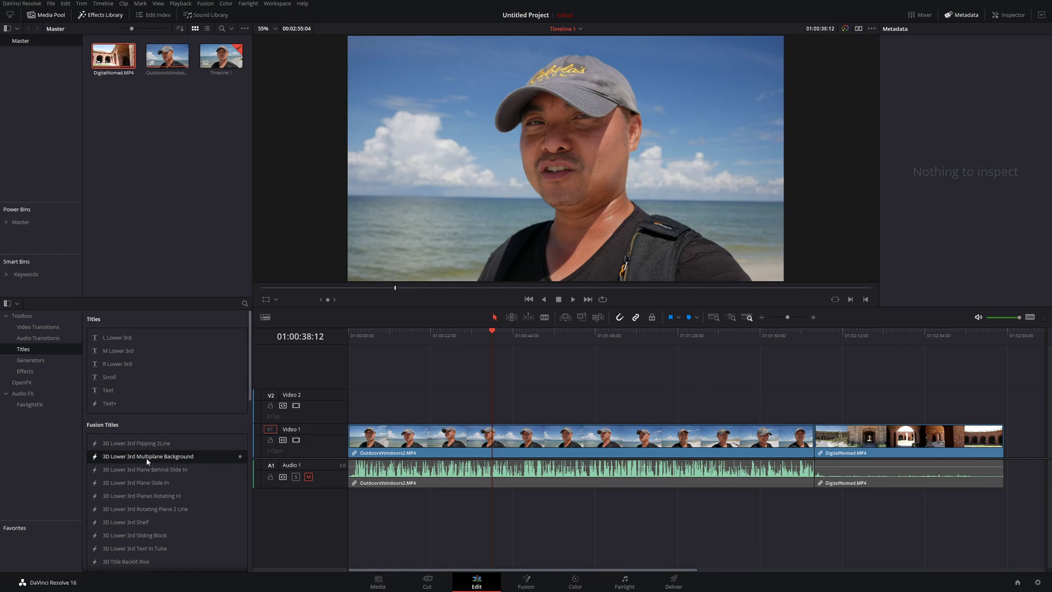
# Place the 3D Lower 3rd Multiplane Background title on Video 2 above the beach clip and zoom in
pyautogui.moveTo(147, 461); pyautogui.dragTo(501, 403)
pyautogui.hotkey('ctrl', '=')
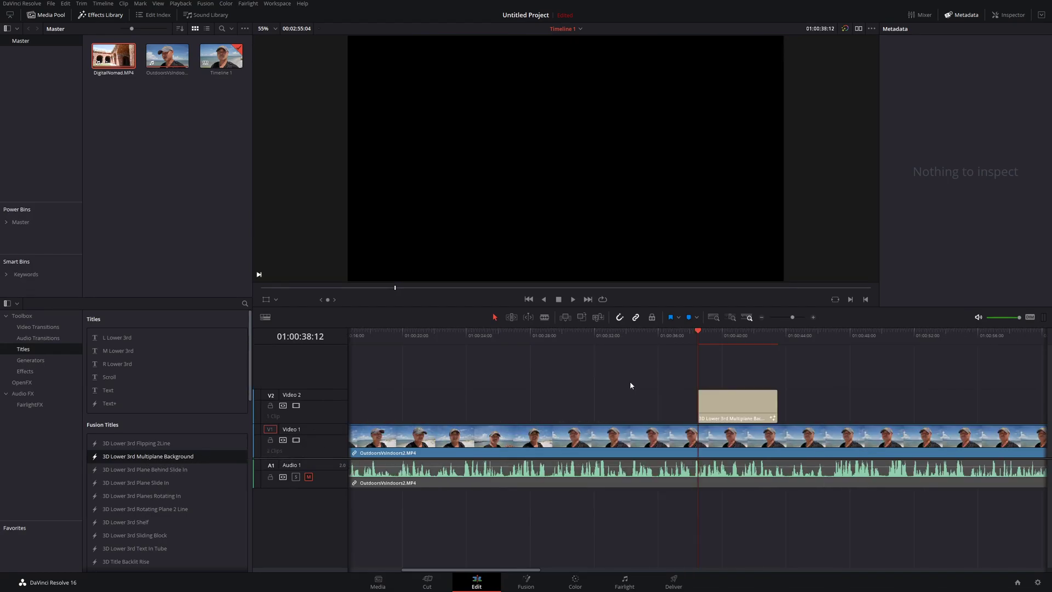
pyautogui.hotkey('ctrl', '=')
# Preview the title from its start, then select the beach clip on Video 1
pyautogui.press('space')
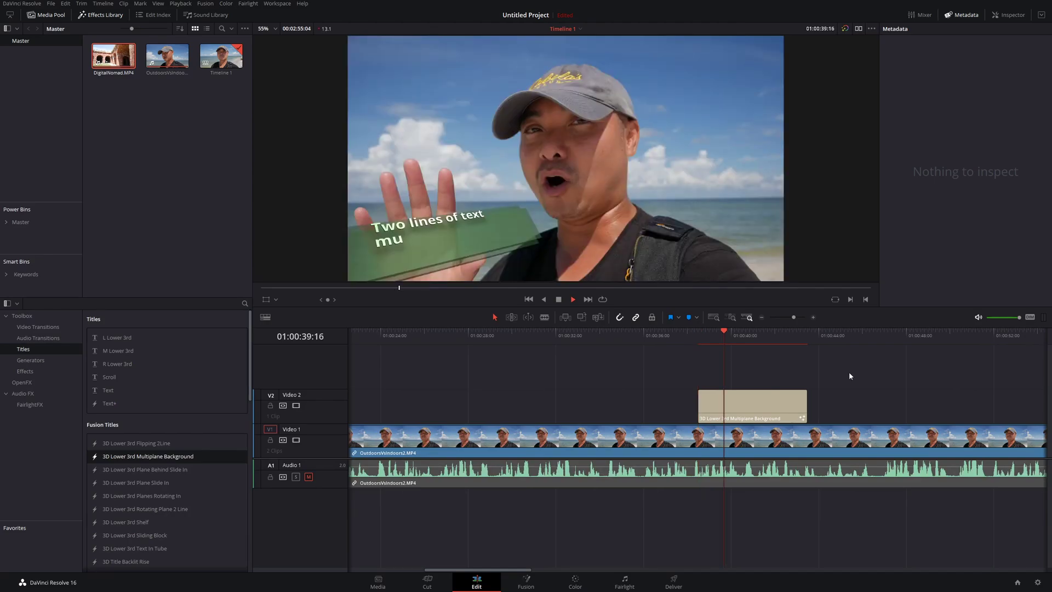
pyautogui.press('space')
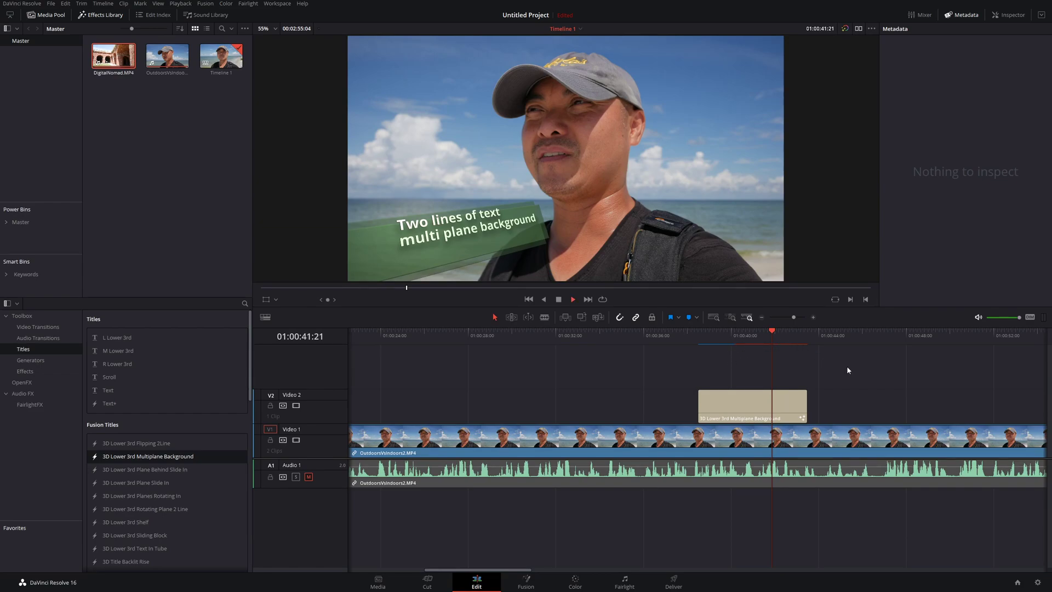
pyautogui.press('space')
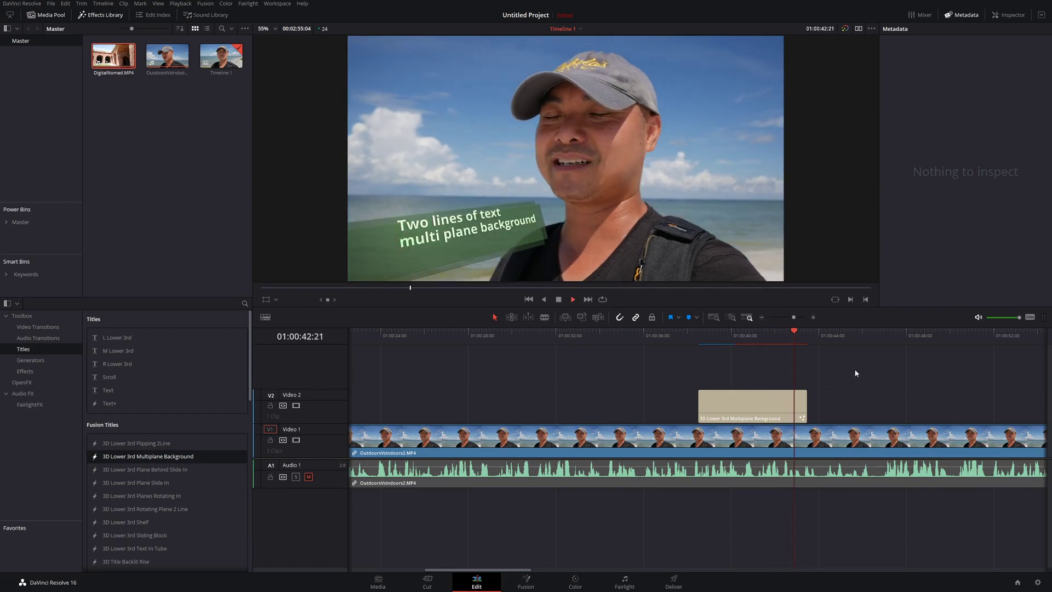
pyautogui.click(683, 331)
pyautogui.press('space')
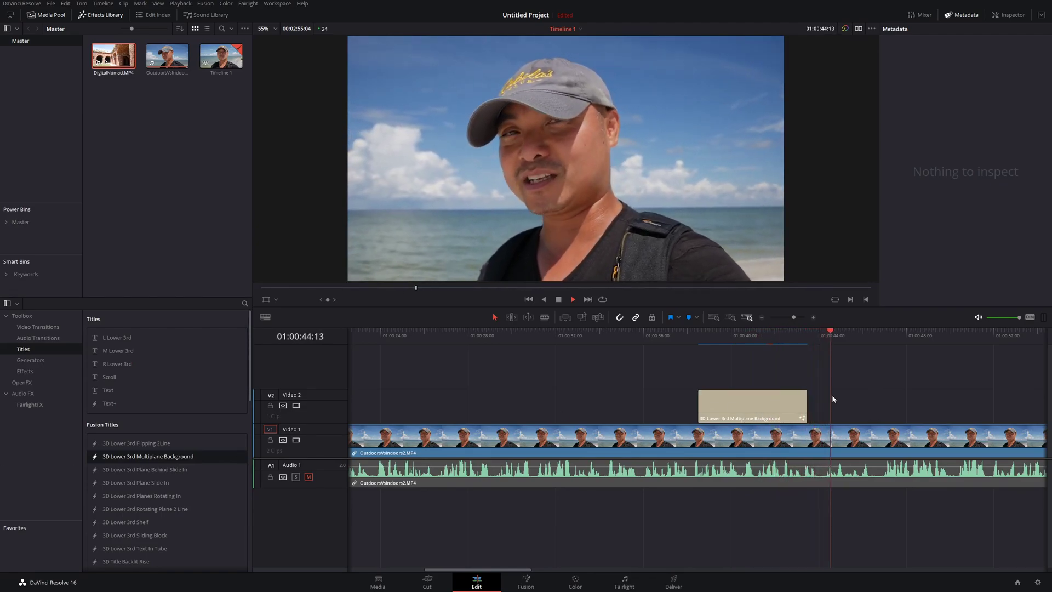
pyautogui.press('space')
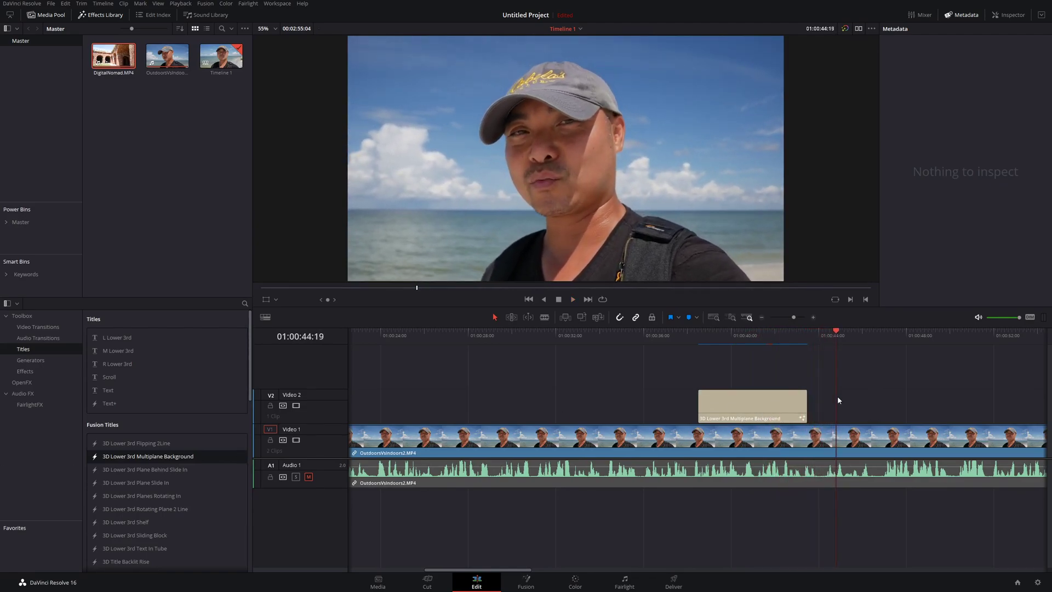
pyautogui.click(908, 440)
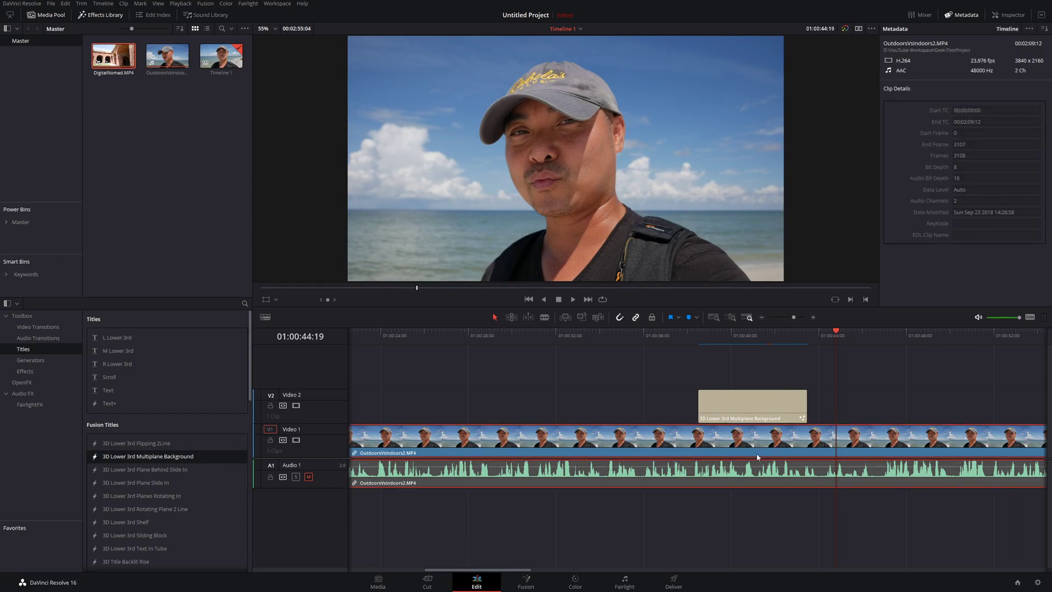
# Push Lift toward orange, Gamma toward blue, Gain toward magenta and Offset toward purple on the Color page
pyautogui.click(576, 582)
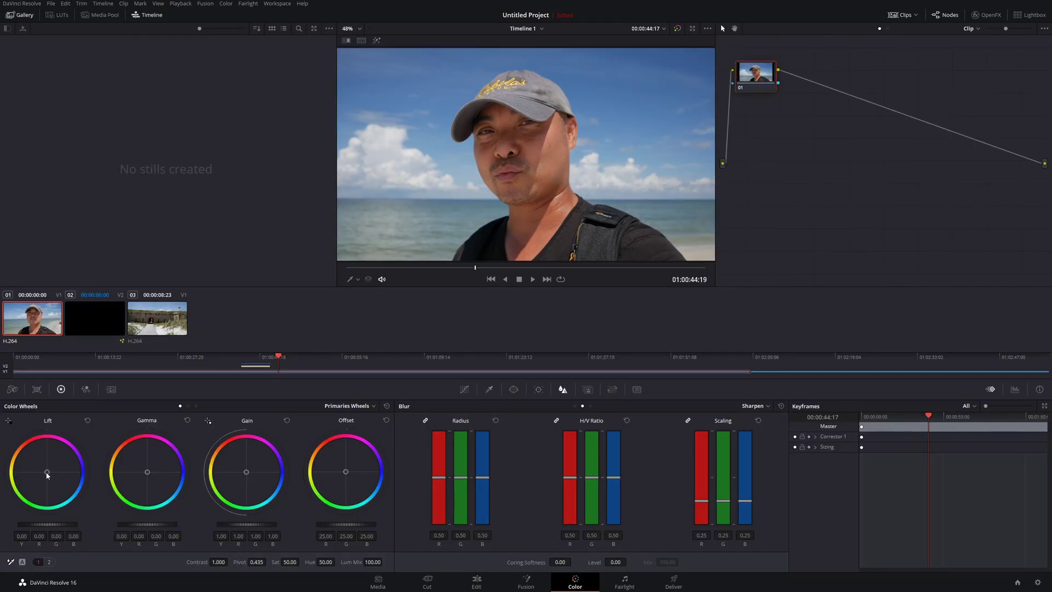
pyautogui.moveTo(47, 471); pyautogui.dragTo(11, 461)
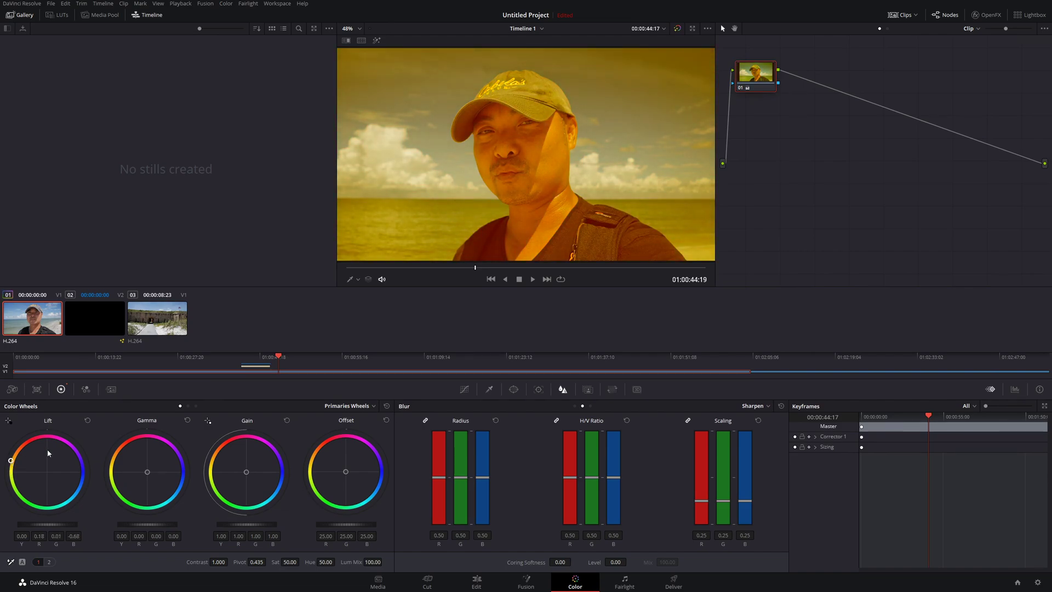
pyautogui.moveTo(147, 472); pyautogui.dragTo(182, 488)
pyautogui.moveTo(246, 472); pyautogui.dragTo(279, 454)
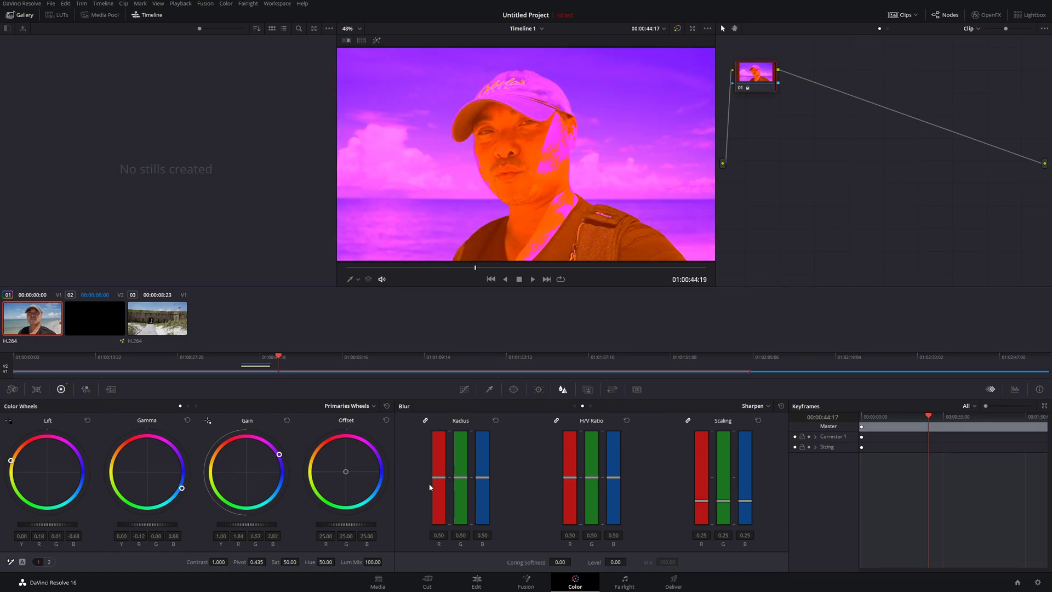
pyautogui.moveTo(346, 472); pyautogui.dragTo(309, 482)
pyautogui.click(475, 581)
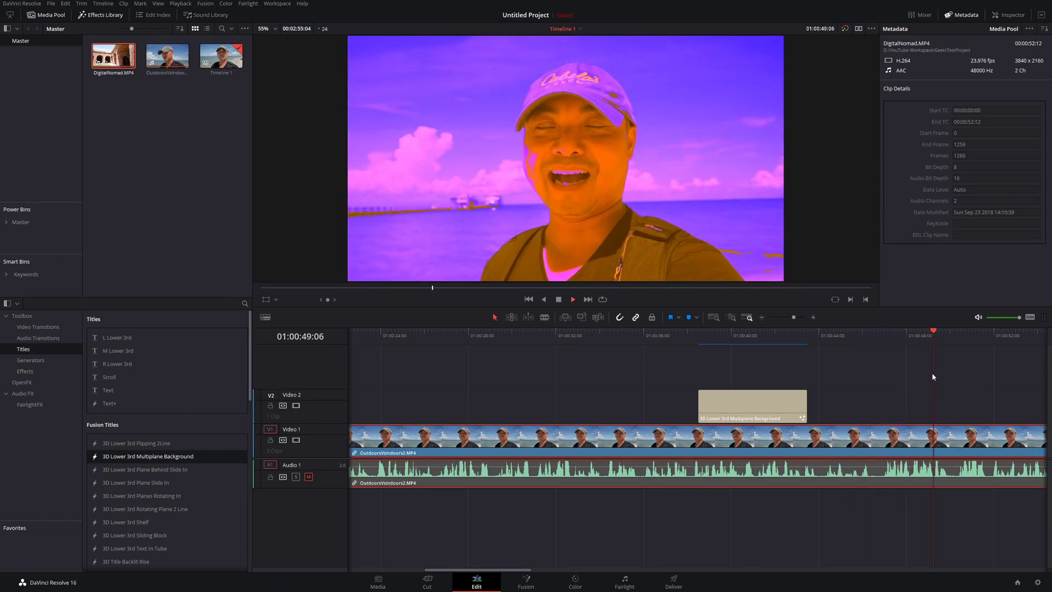
# Play the graded timeline briefly, then delete the 3D Lower 3rd title from Video 2
pyautogui.press('space')
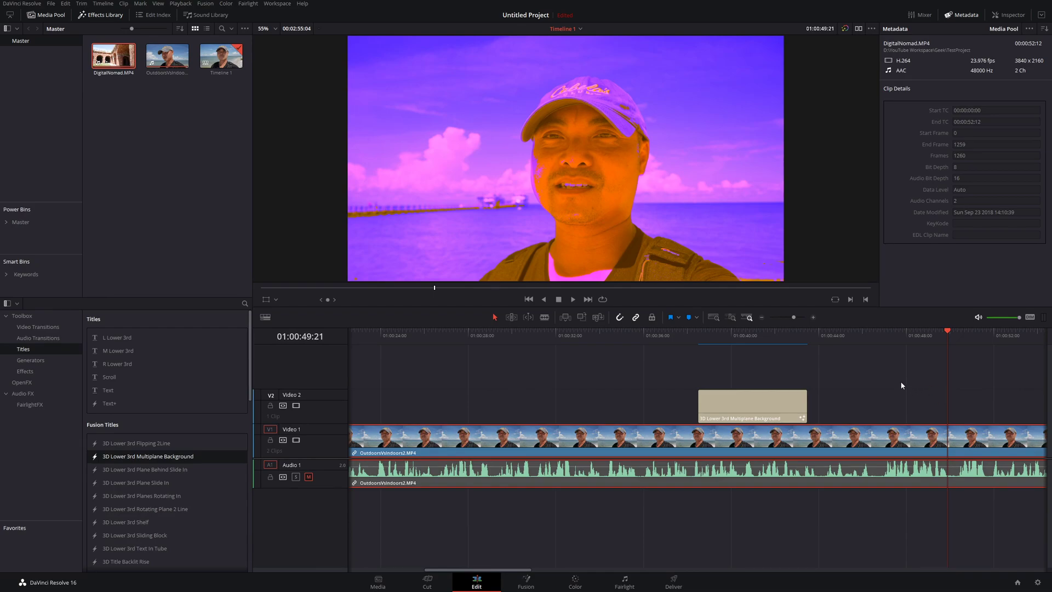
pyautogui.scroll(-2, 901, 385)
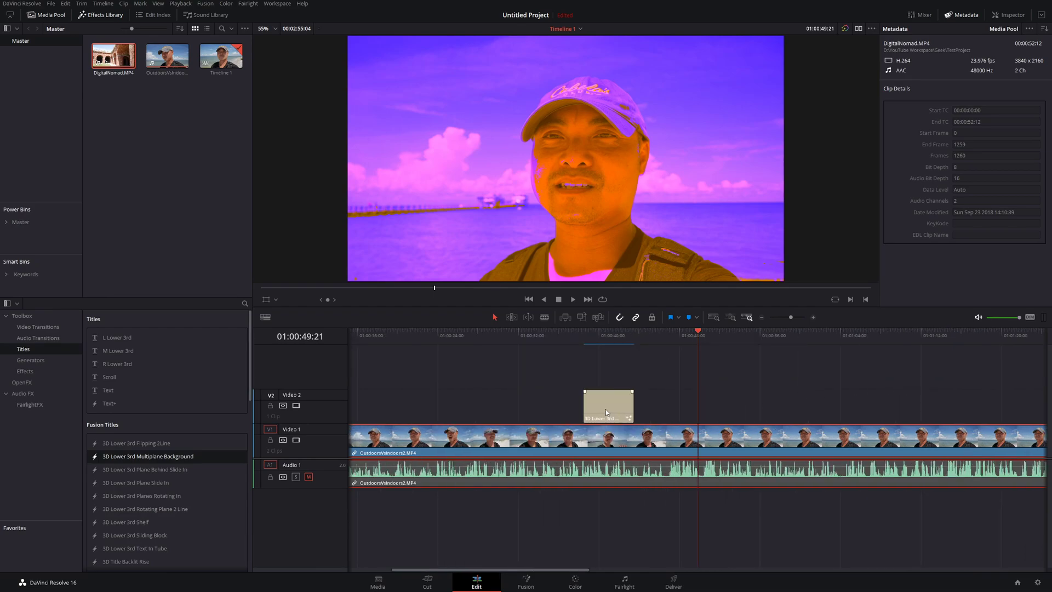
pyautogui.click(606, 411)
pyautogui.press('Delete')
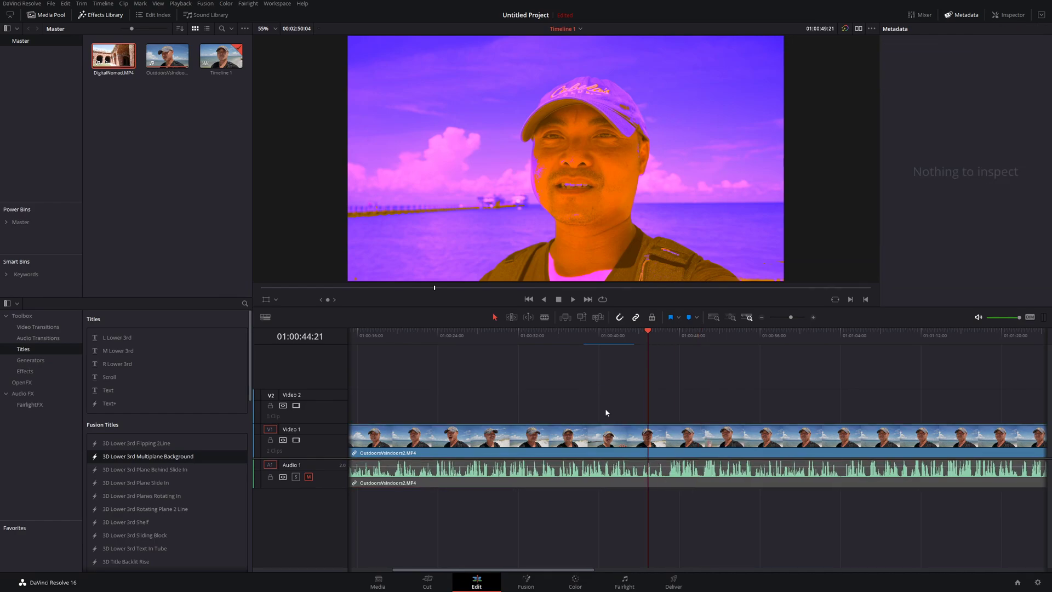
# Reset the beach clip's node grade on the Color page and return to Edit
pyautogui.click(575, 581)
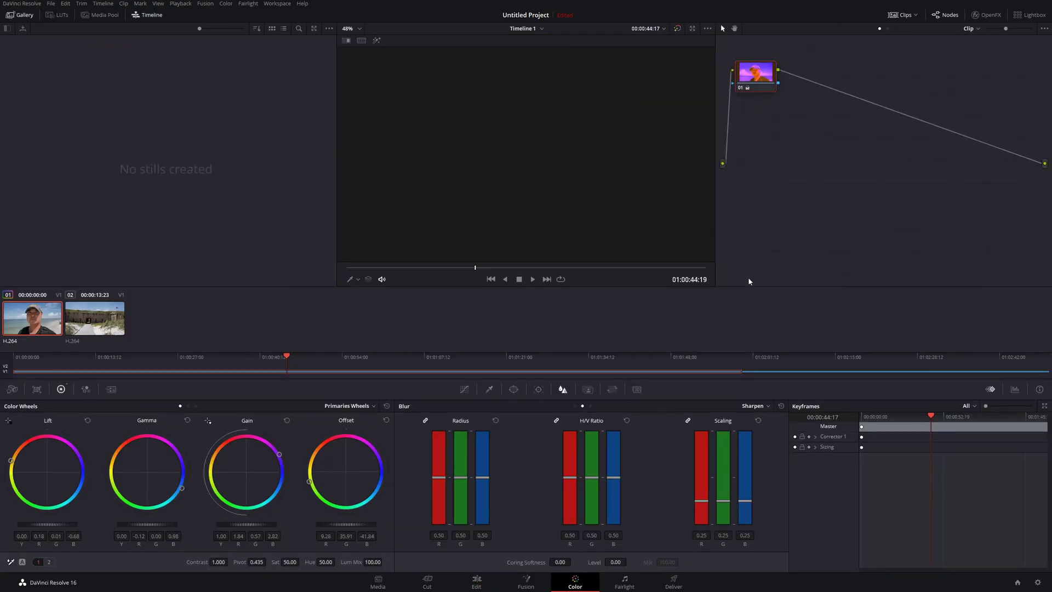
pyautogui.rightClick(753, 72)
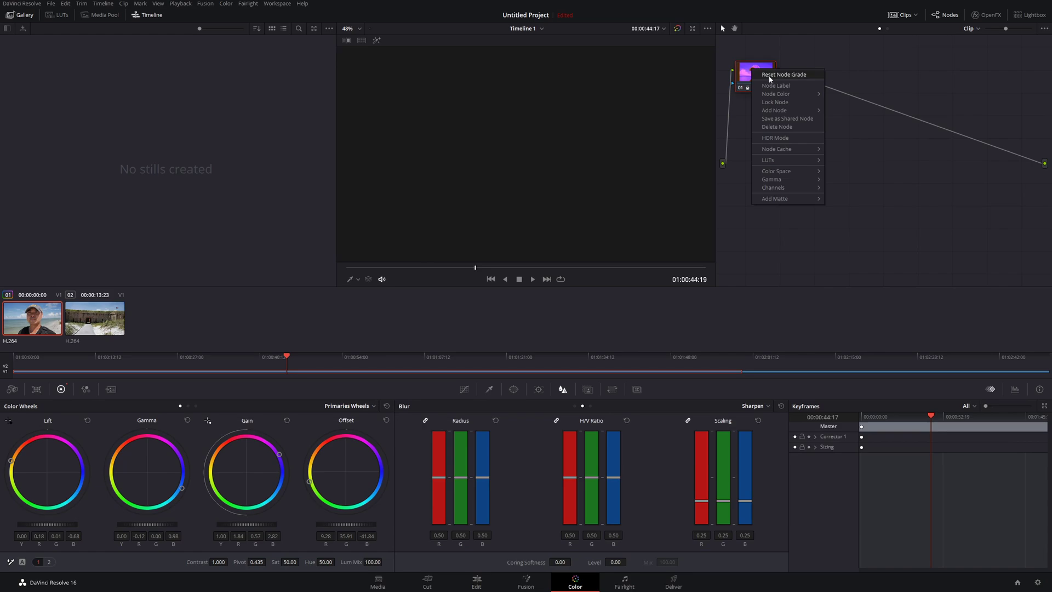
pyautogui.click(774, 74)
pyautogui.click(469, 585)
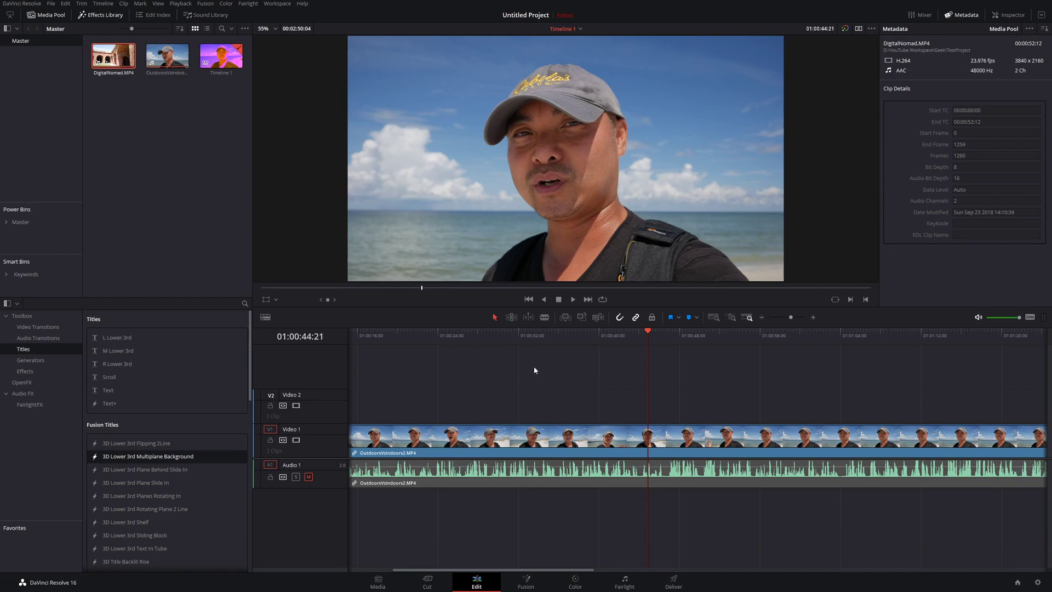
# Move the playhead to 01:00:35:03, then scrub it back to about 01:00:21
pyautogui.click(550, 332)
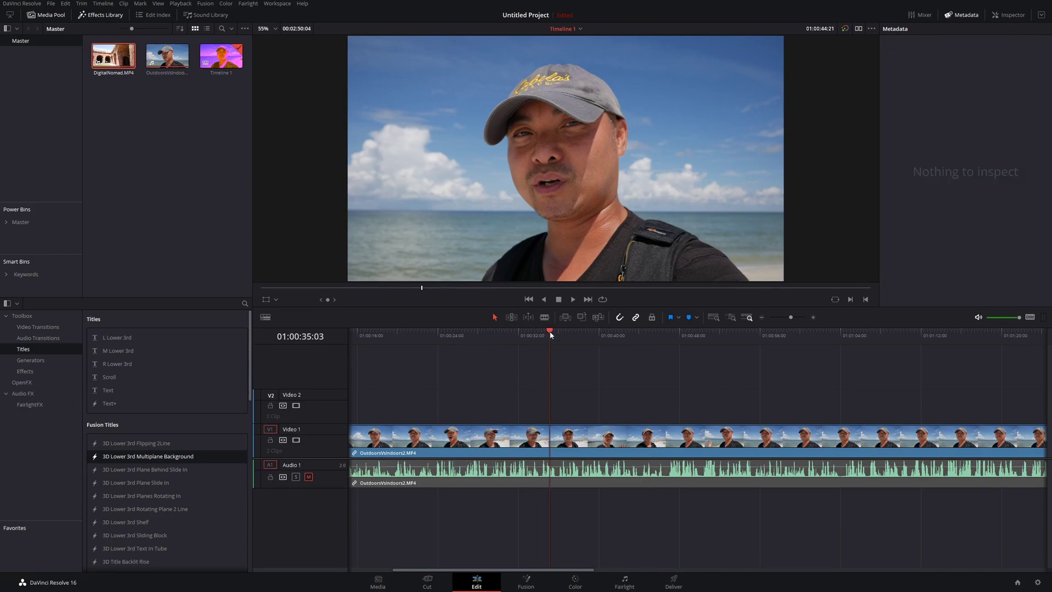
pyautogui.moveTo(553, 332); pyautogui.dragTo(396, 351)
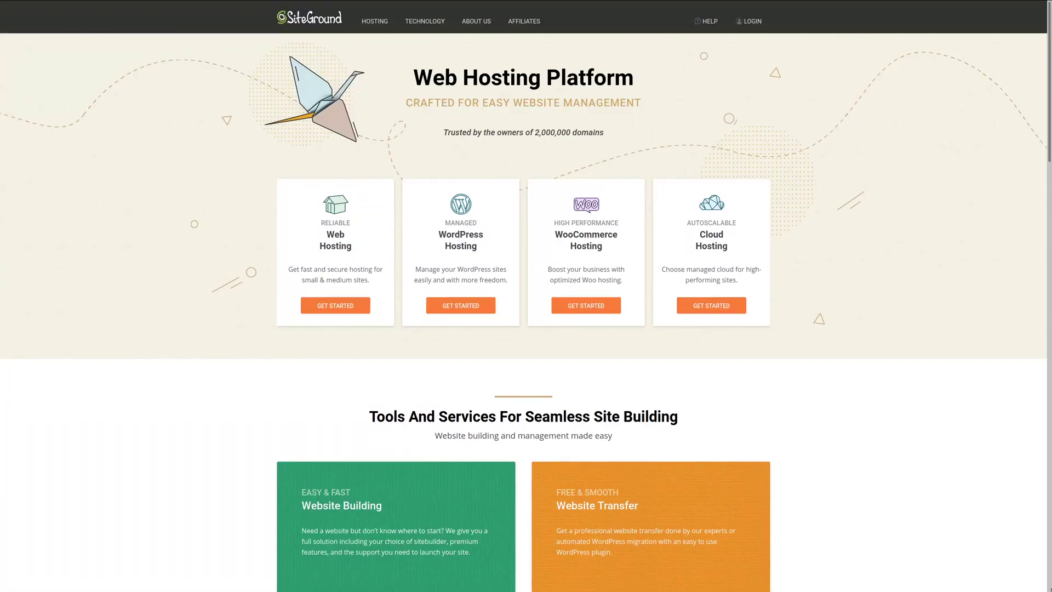
# Scroll the SiteGround homepage past the Tools And Services cards to the client interfaces section
pyautogui.scroll(-1, 527, 296)
pyautogui.scroll(-2, 526, 296)
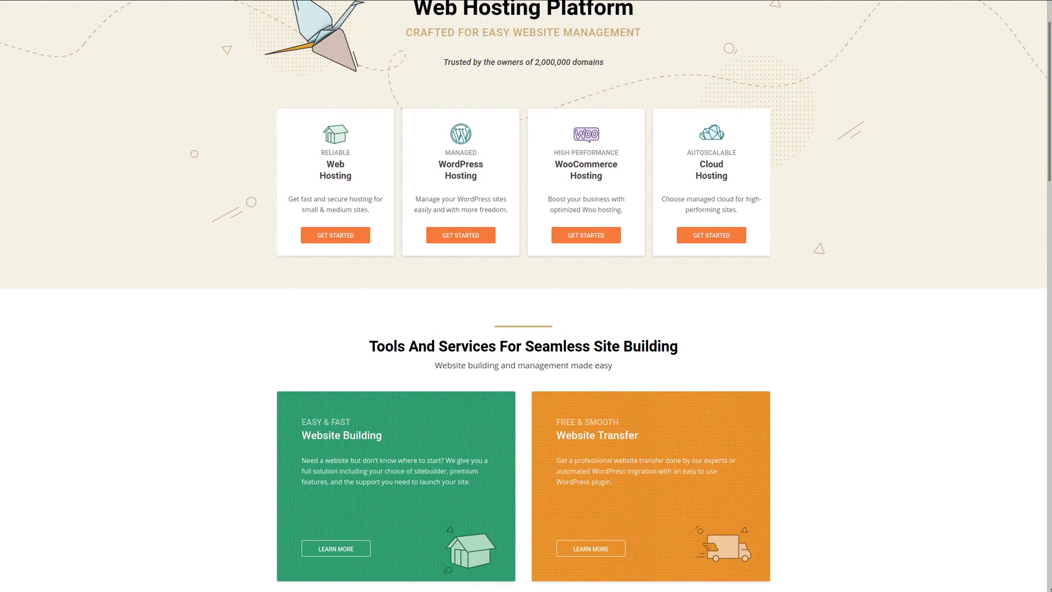
pyautogui.scroll(-1, 526, 296)
pyautogui.scroll(-3, 527, 296)
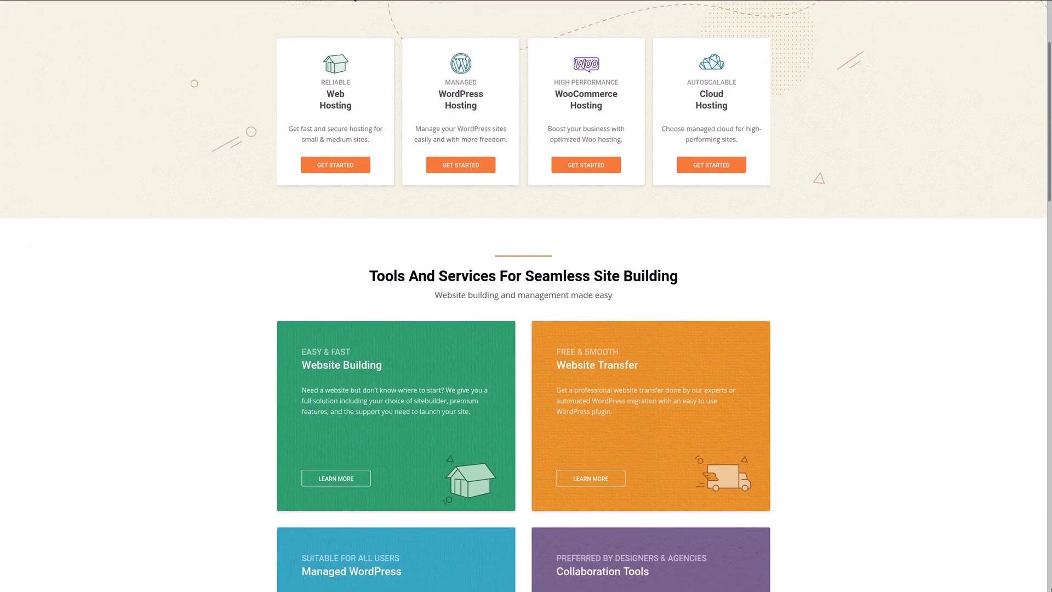
pyautogui.scroll(-3, 526, 296)
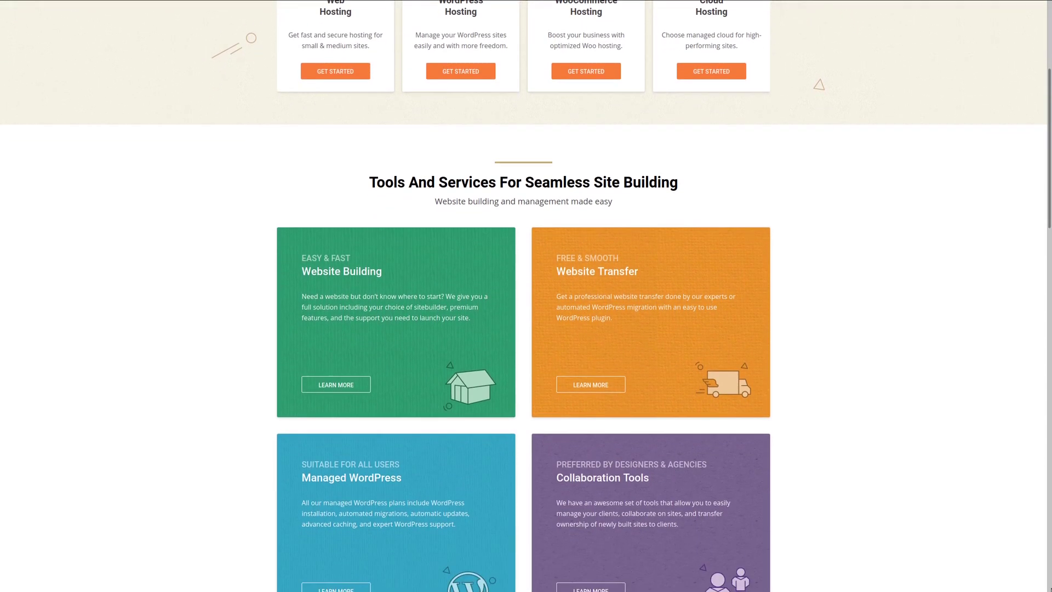
pyautogui.scroll(-4, 526, 296)
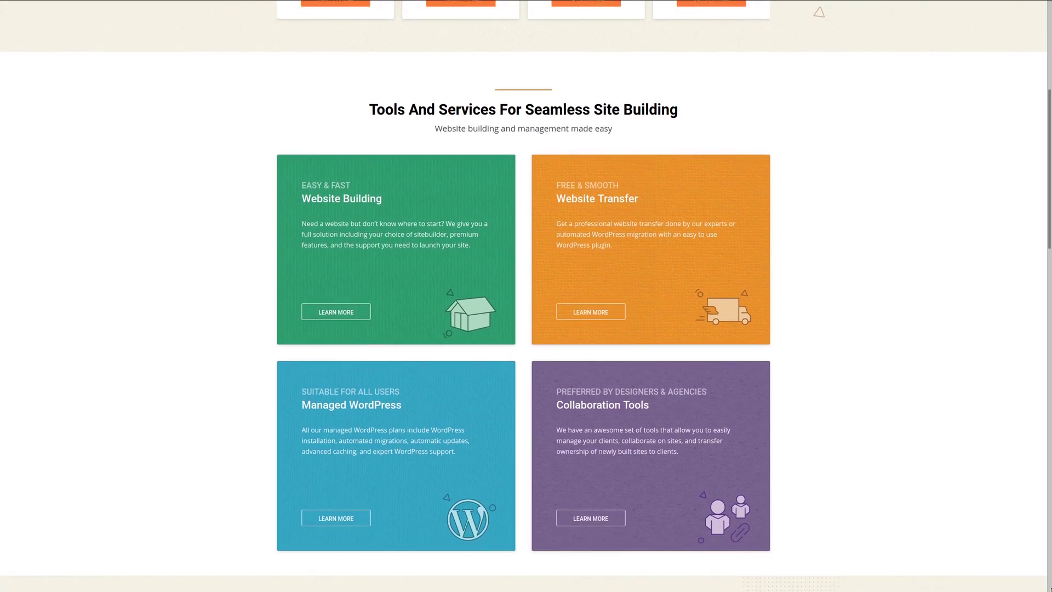
pyautogui.scroll(-2, 526, 296)
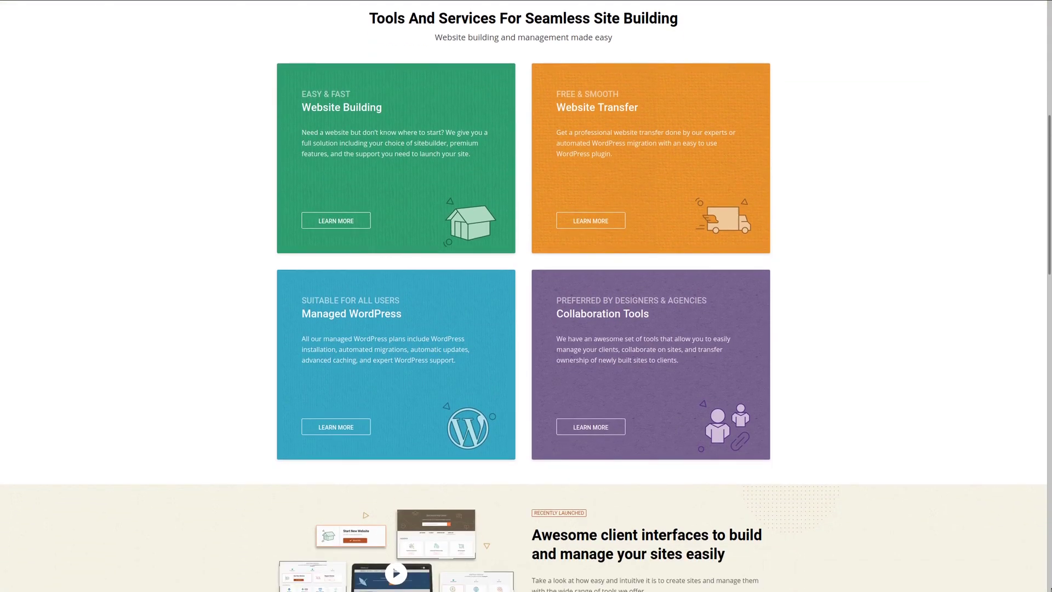
pyautogui.scroll(-2, 526, 296)
pyautogui.scroll(-1, 526, 296)
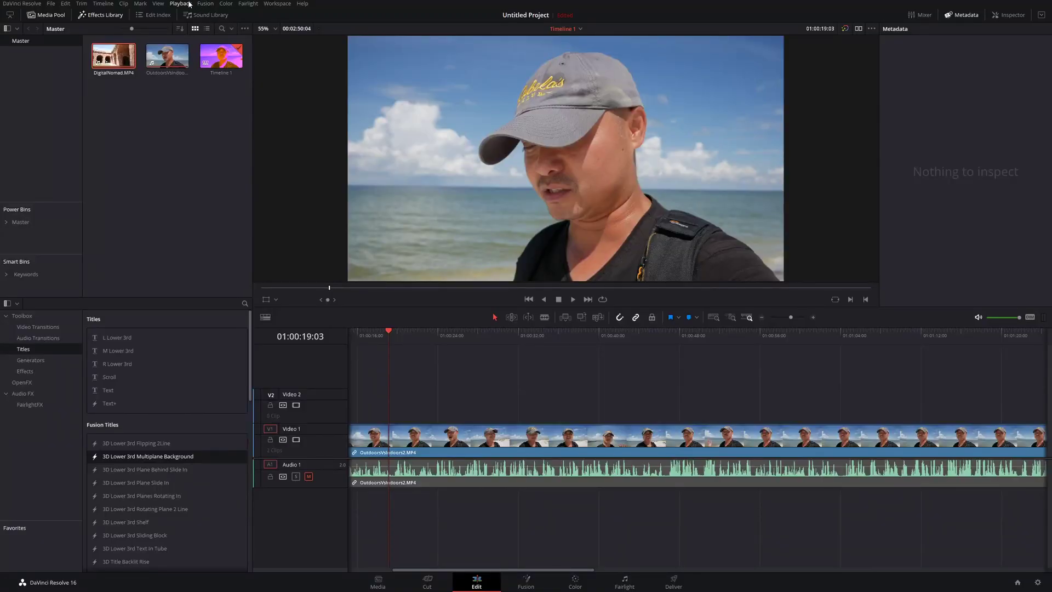
# Review the Playback menu and Project Settings, cancel them, then show the Render Cache mode choices
pyautogui.click(188, 4)
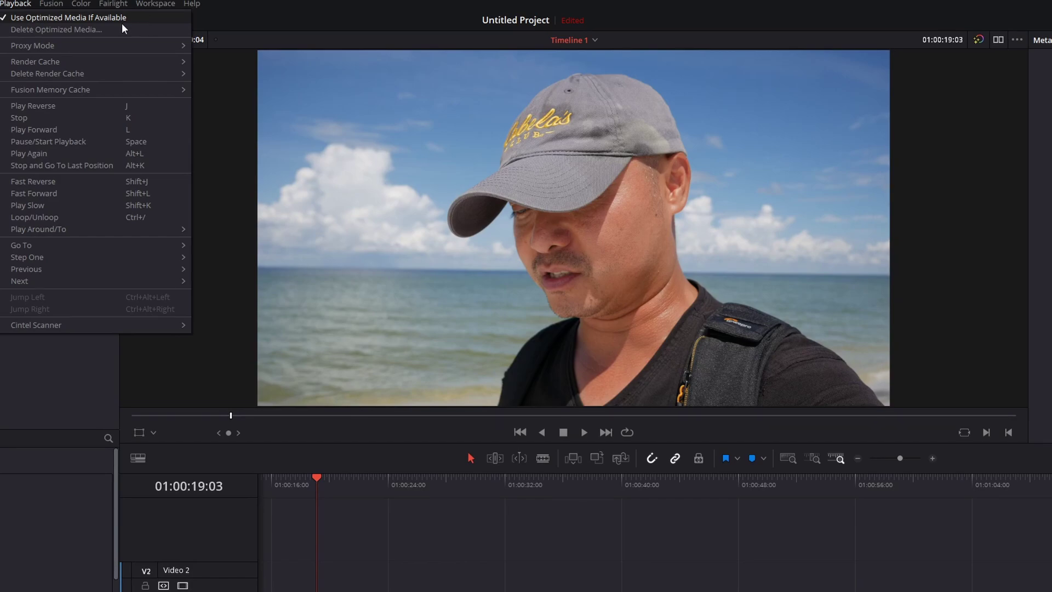
pyautogui.moveTo(90, 66)
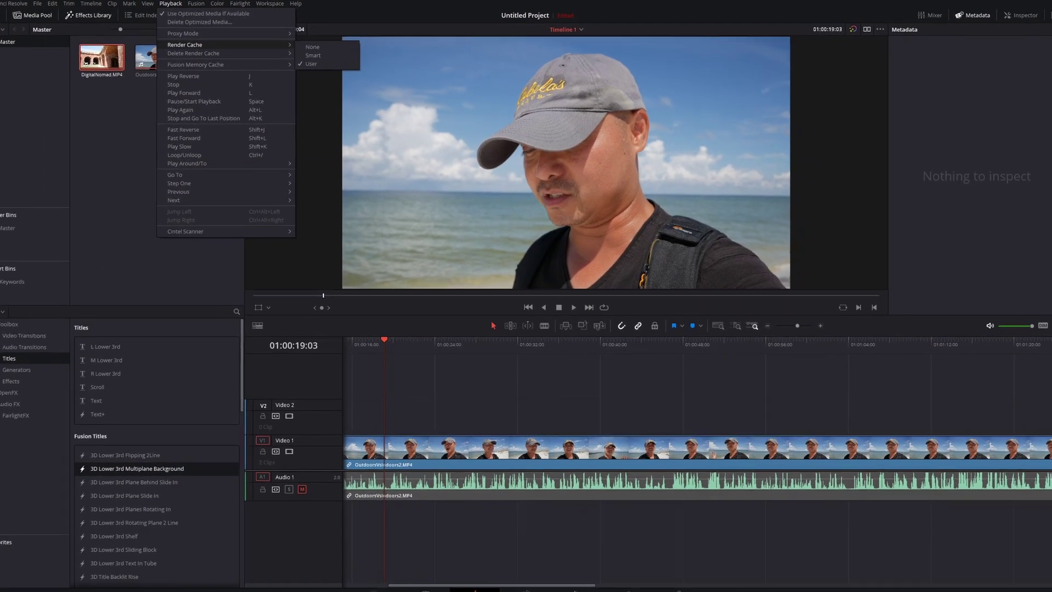
pyautogui.click(1038, 583)
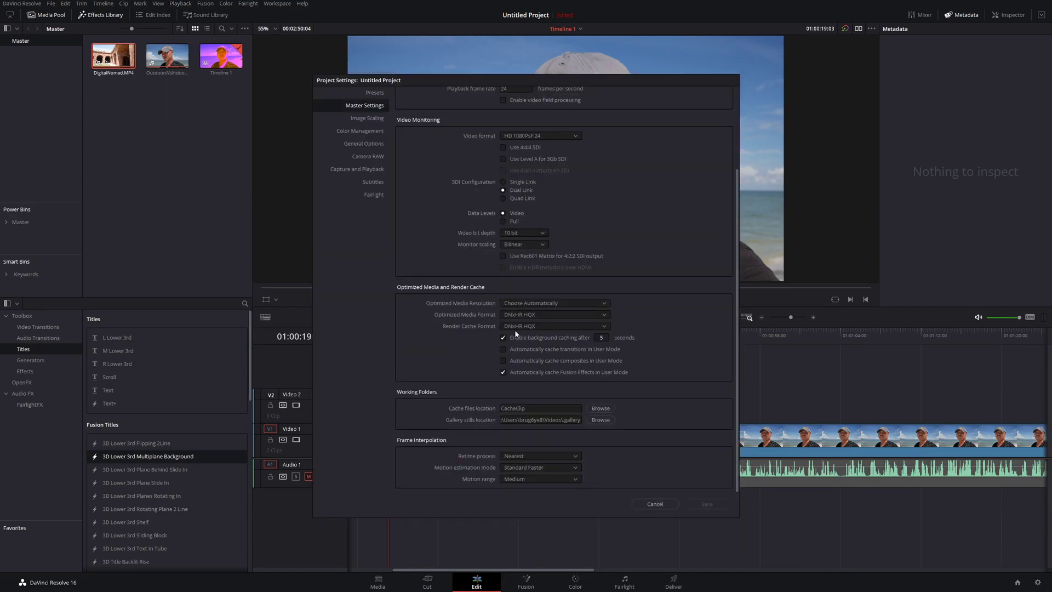
pyautogui.click(655, 503)
pyautogui.click(183, 3)
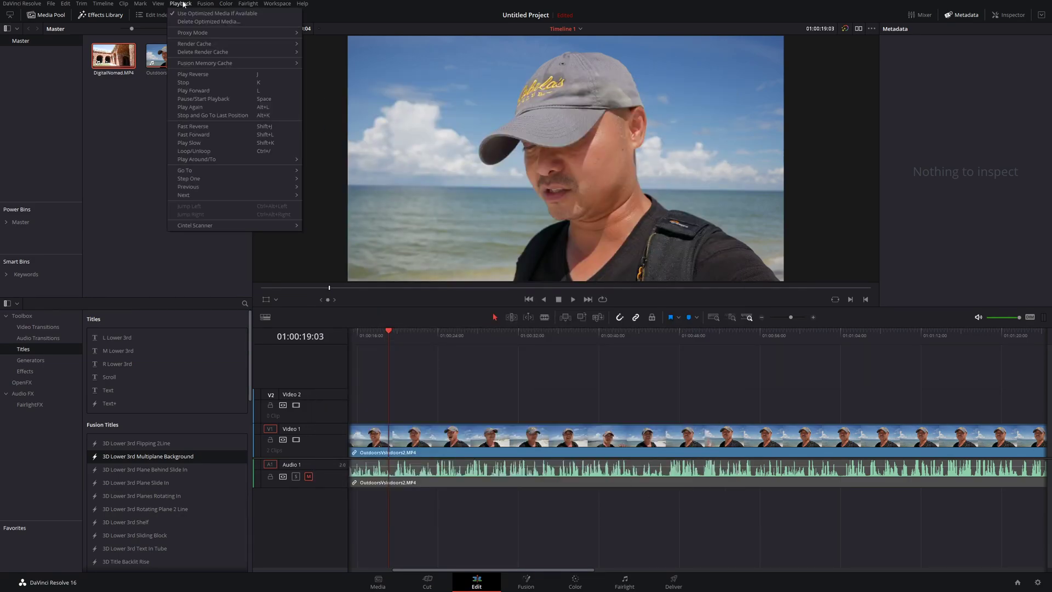
pyautogui.moveTo(209, 43)
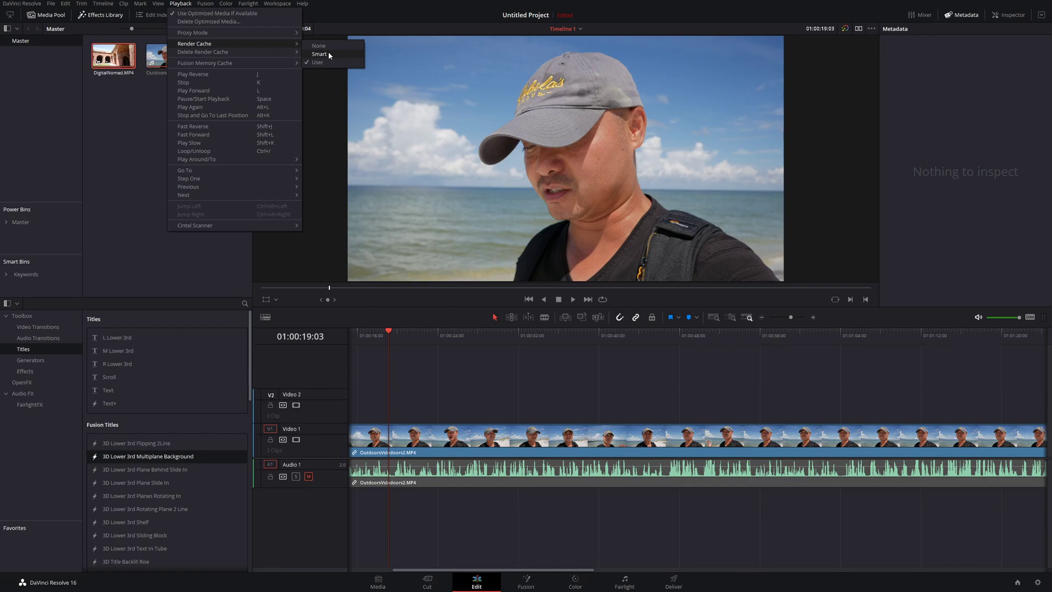
# Switch Playback > Proxy Mode to Half Resolution
pyautogui.moveTo(245, 33)
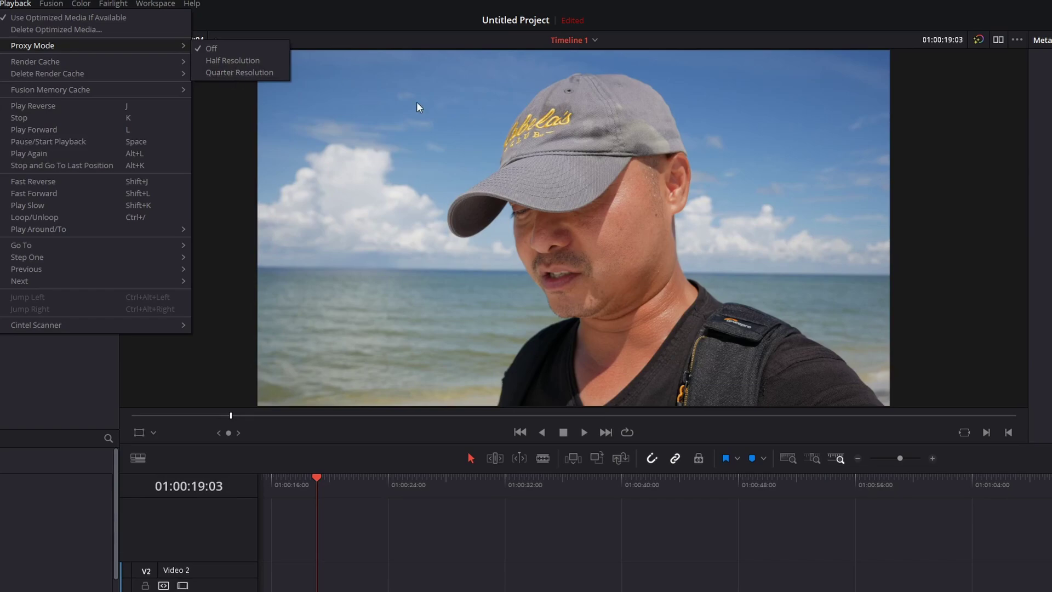
pyautogui.click(247, 64)
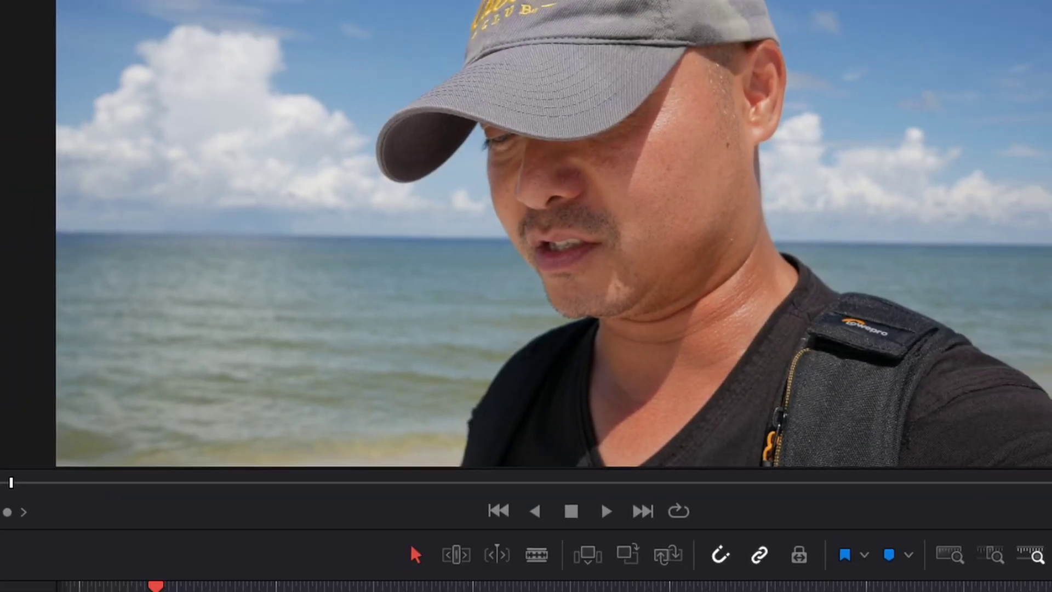
# Change Playback > Proxy Mode to Quarter Resolution
pyautogui.click(181, 4)
pyautogui.moveTo(246, 33)
pyautogui.click(335, 51)
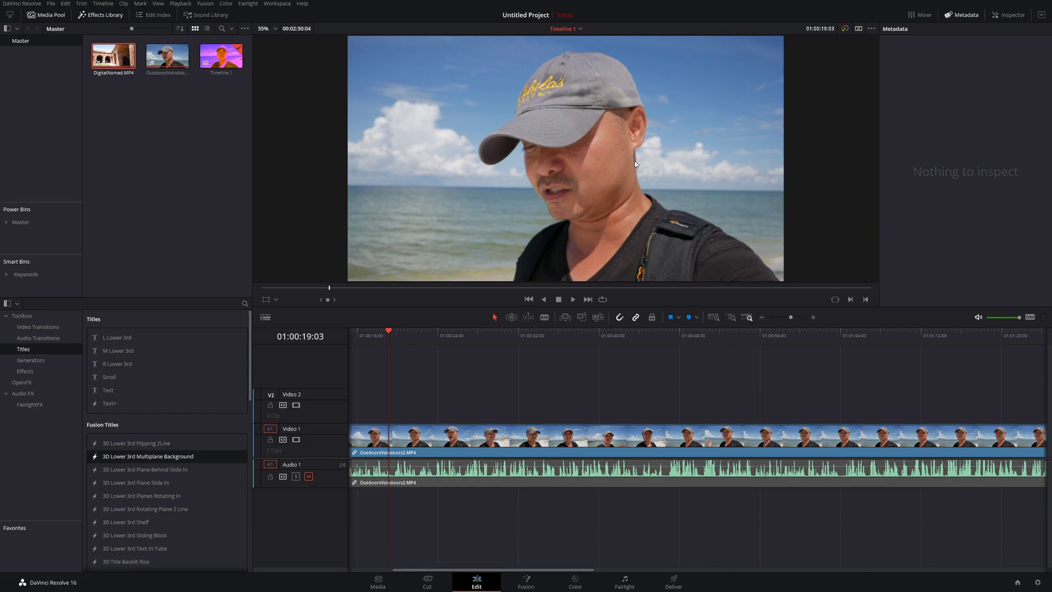
# Play and stop Timeline 1 twice to confirm smooth playback
pyautogui.press('space')
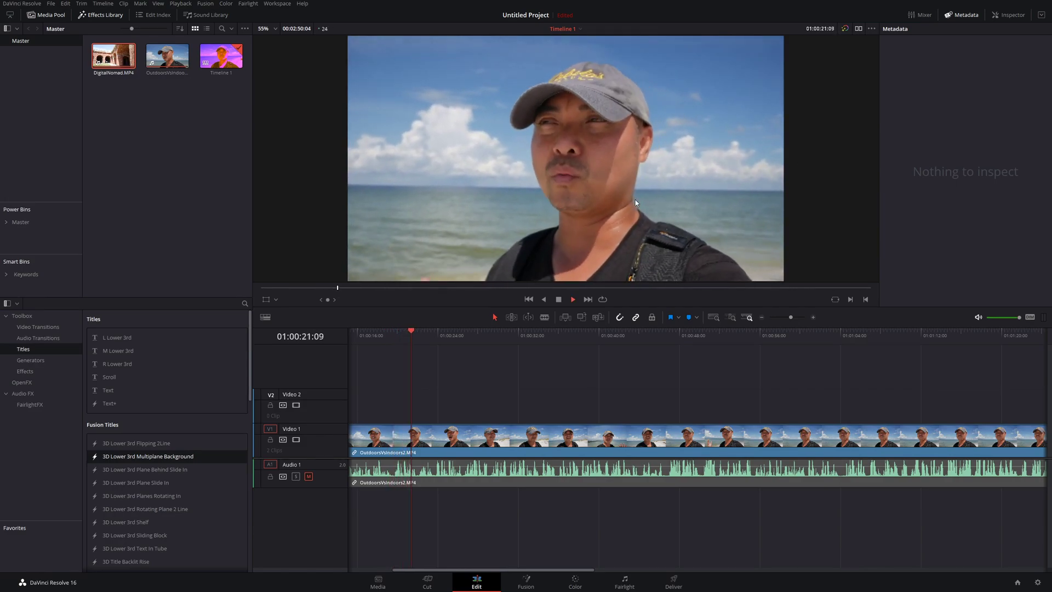
pyautogui.press('space')
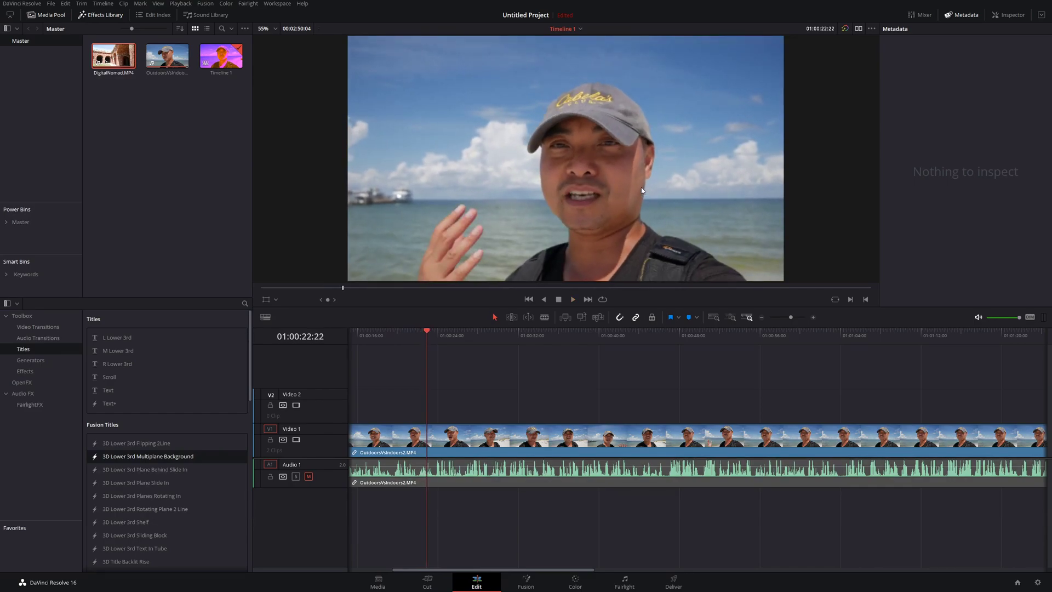
pyautogui.press('space')
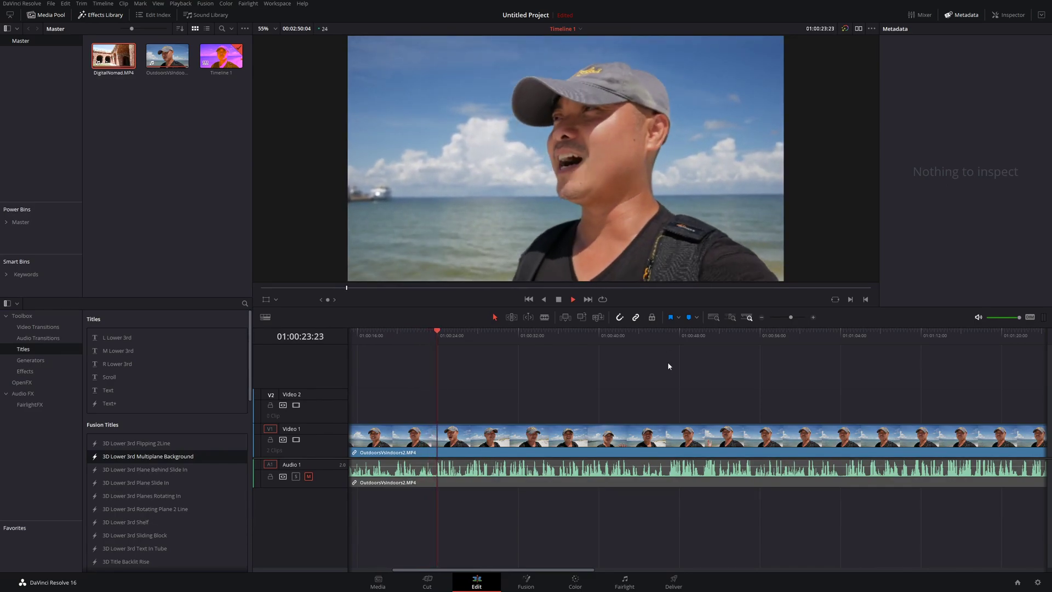
pyautogui.press('space')
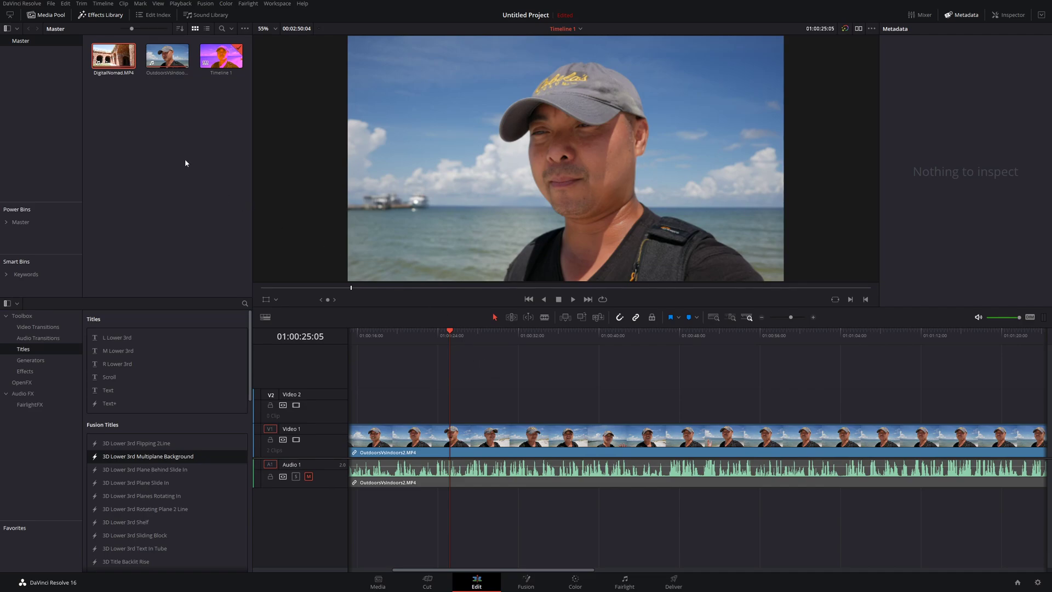
# Select the OutdoorsVsIndoors2 and DigitalNomad clips in the media pool and view their actions, choosing nothing
pyautogui.click(167, 59)
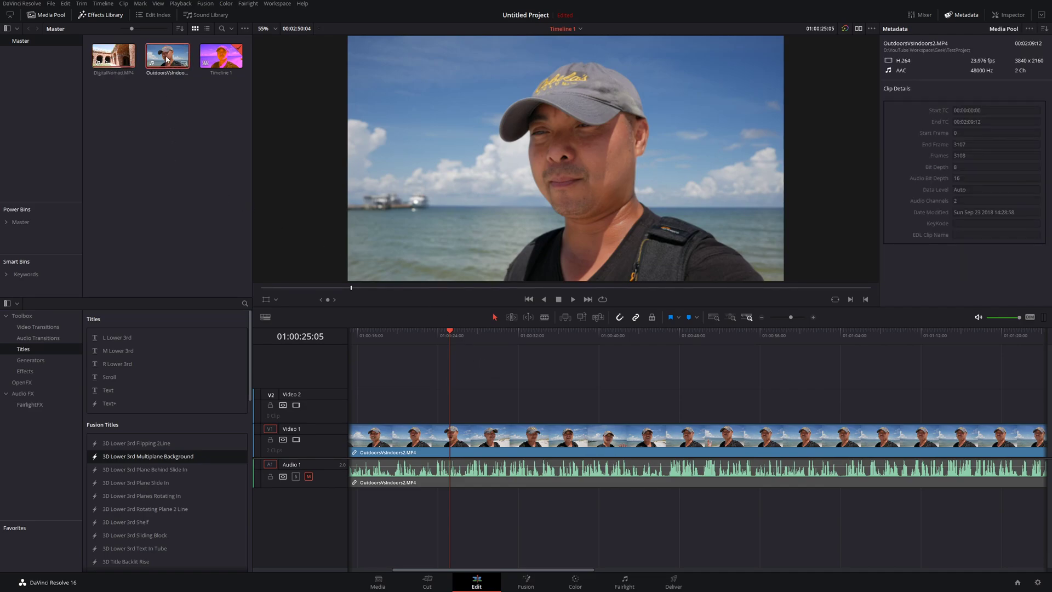
pyautogui.keyDown('ctrl'); pyautogui.click(121, 59); pyautogui.keyUp('ctrl')
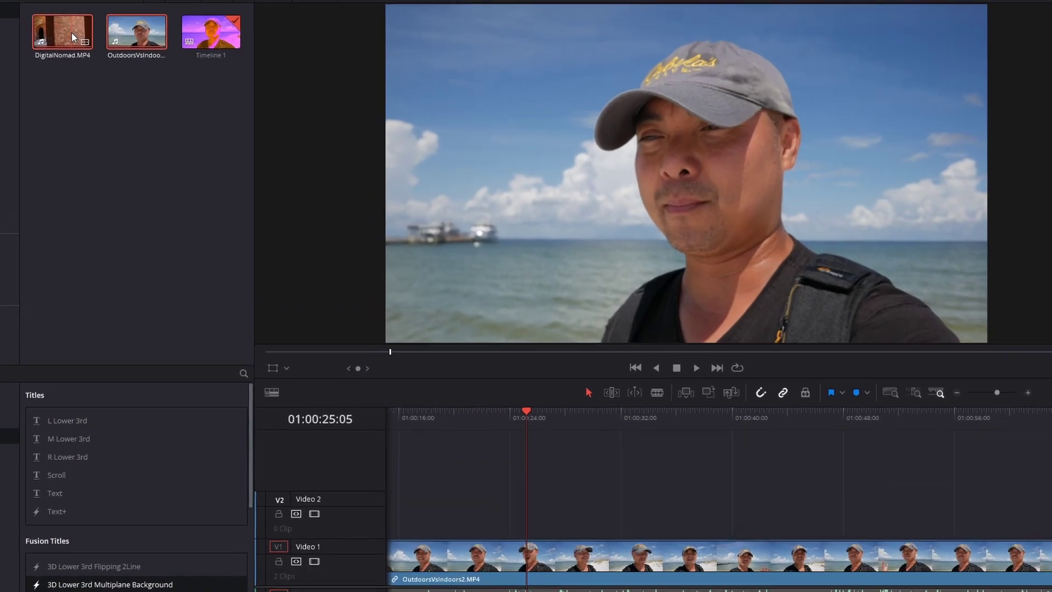
pyautogui.rightClick(120, 57)
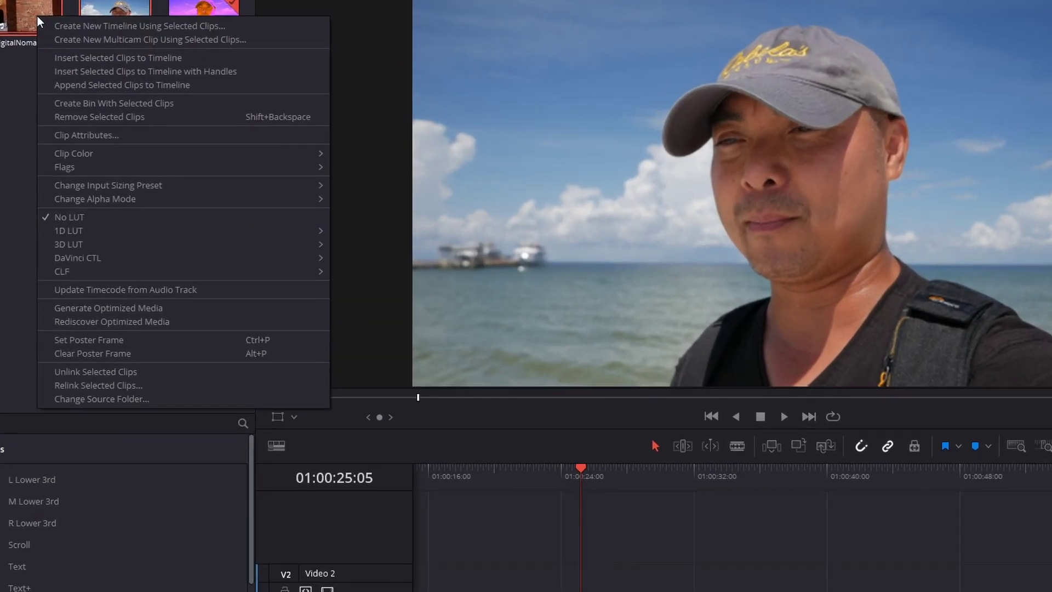
pyautogui.click(9, 176)
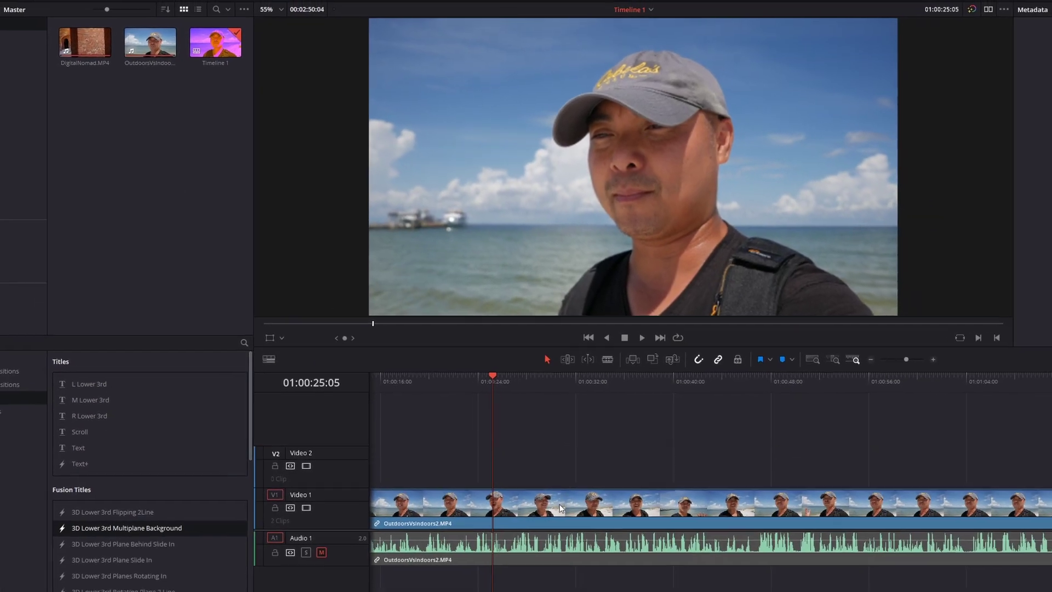
# Generate optimized media for the OutdoorsVsIndoors2 clip on the timeline
pyautogui.click(560, 509)
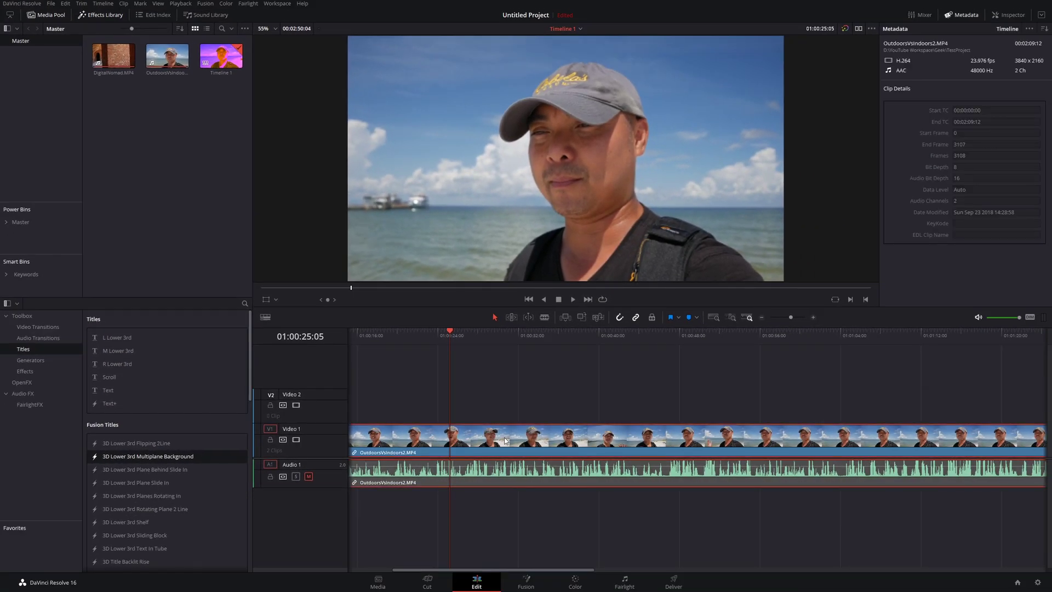
pyautogui.rightClick(506, 440)
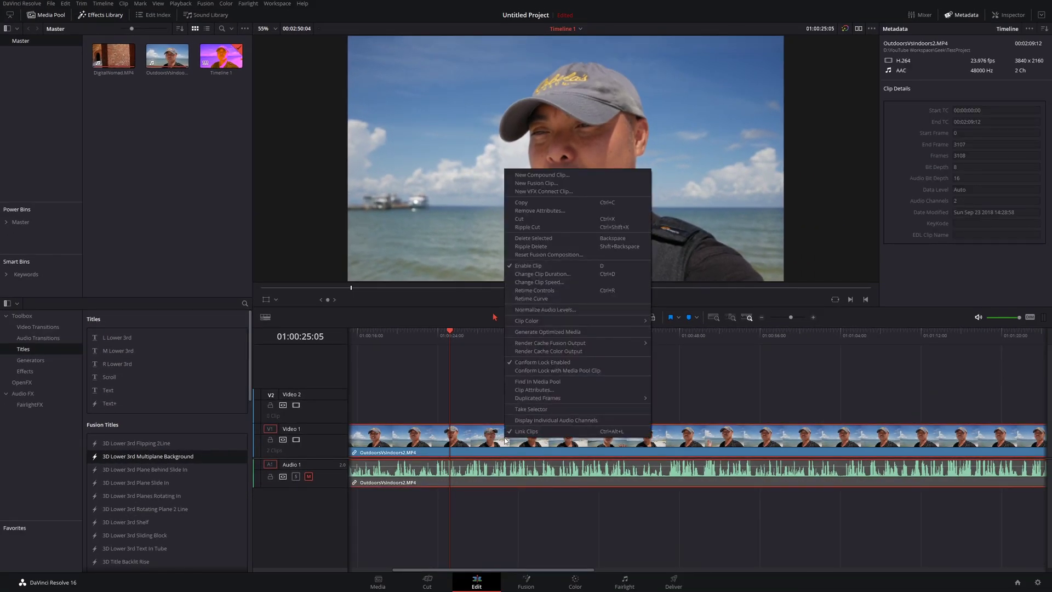
pyautogui.click(563, 332)
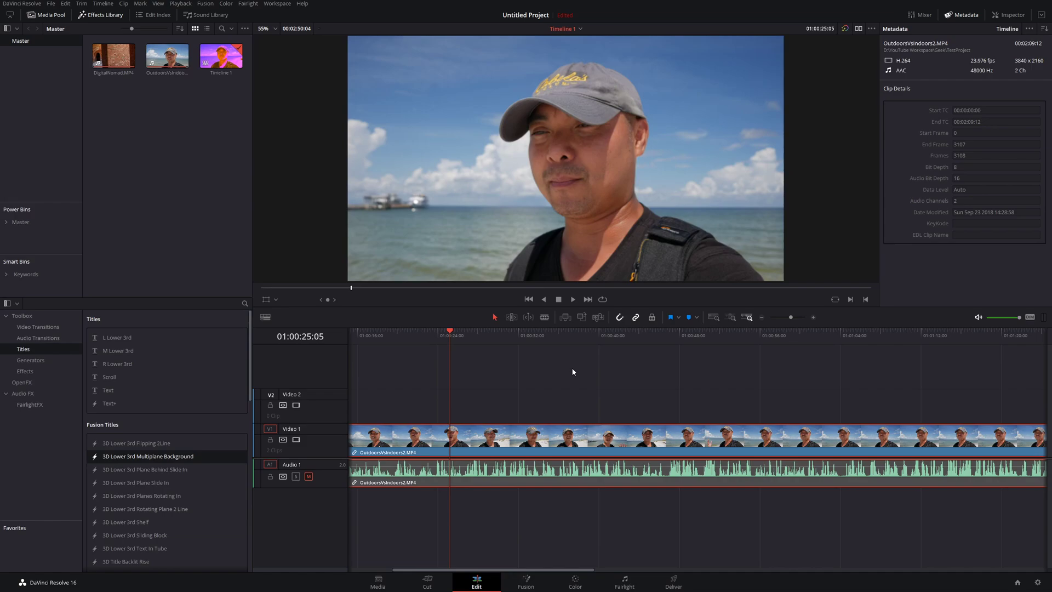
pyautogui.hotkey('alt', 'Tab')
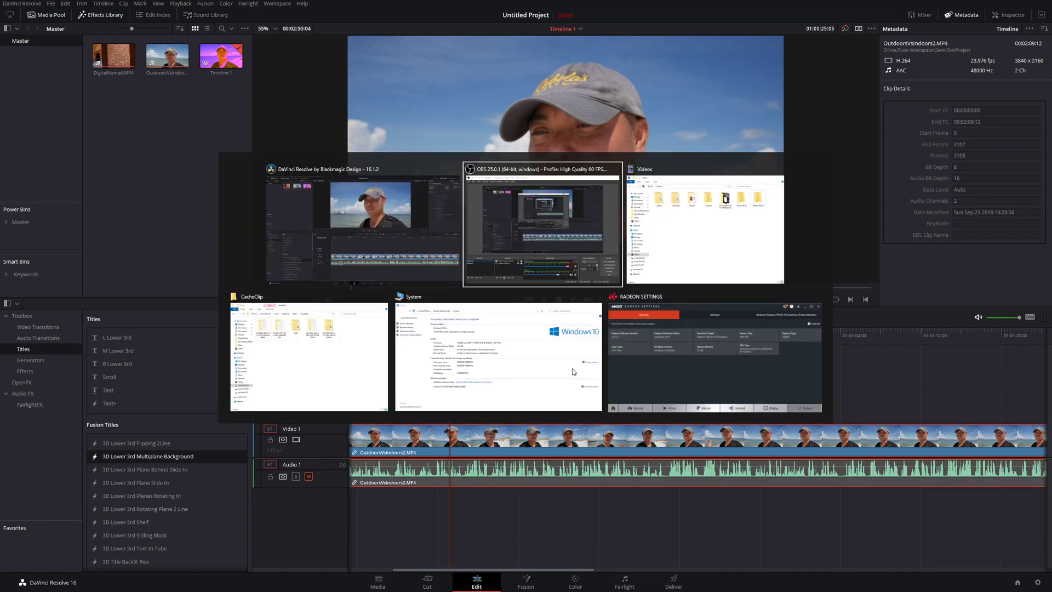
pyautogui.hotkey('alt', 'Tab')
pyautogui.hotkey('alt', 'Tab')
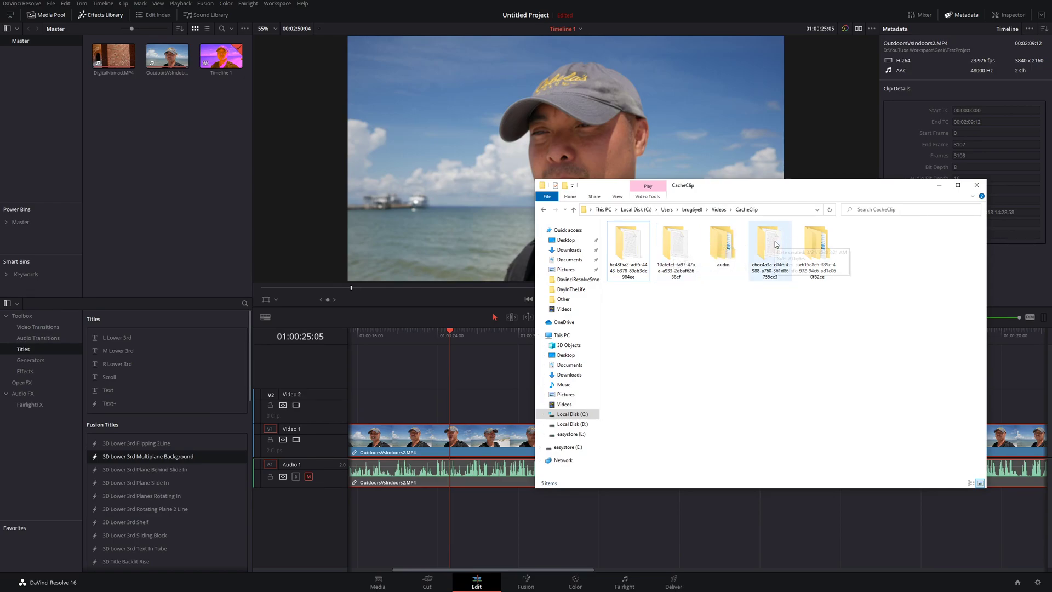
pyautogui.doubleClick(822, 243)
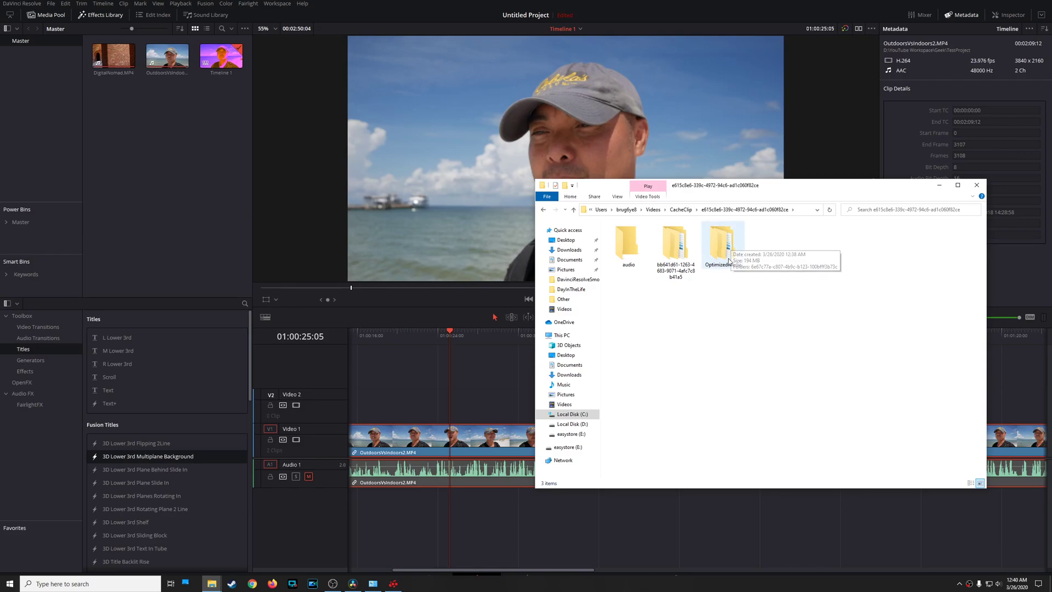
pyautogui.doubleClick(729, 248)
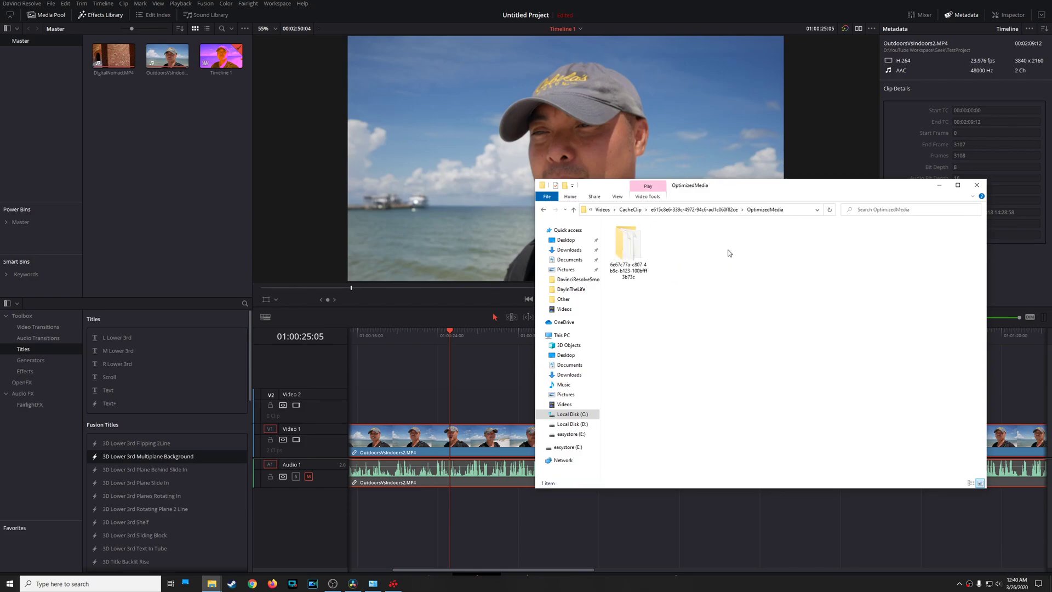
pyautogui.doubleClick(629, 246)
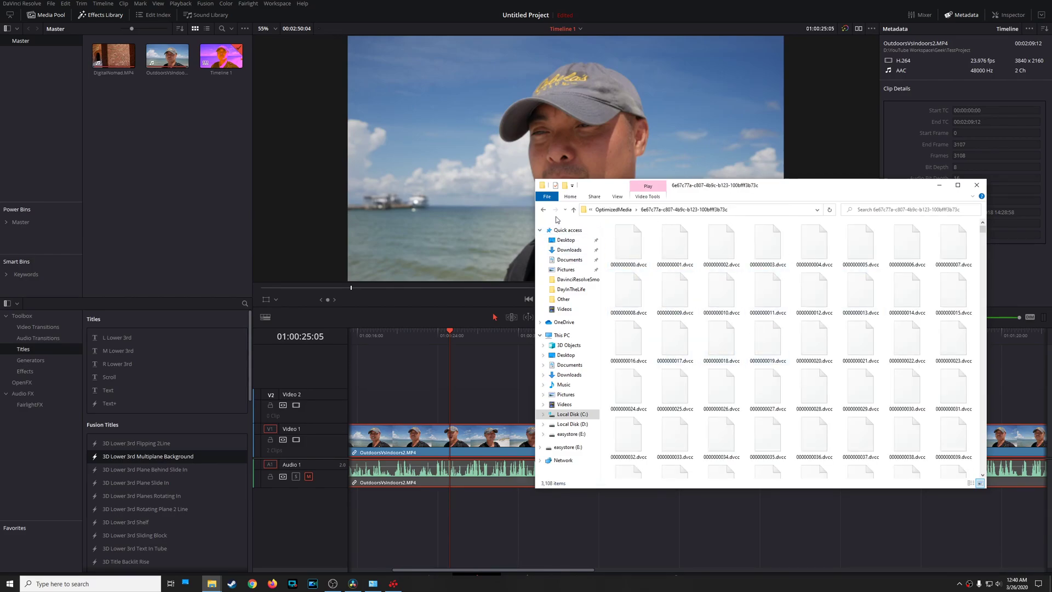
pyautogui.click(573, 210)
pyautogui.click(574, 209)
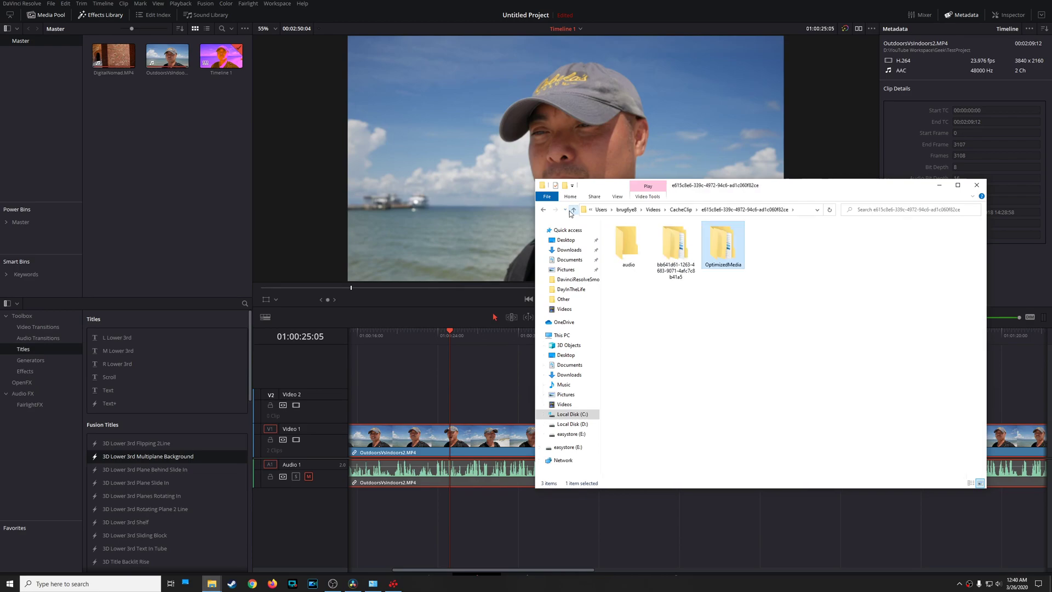
pyautogui.click(941, 185)
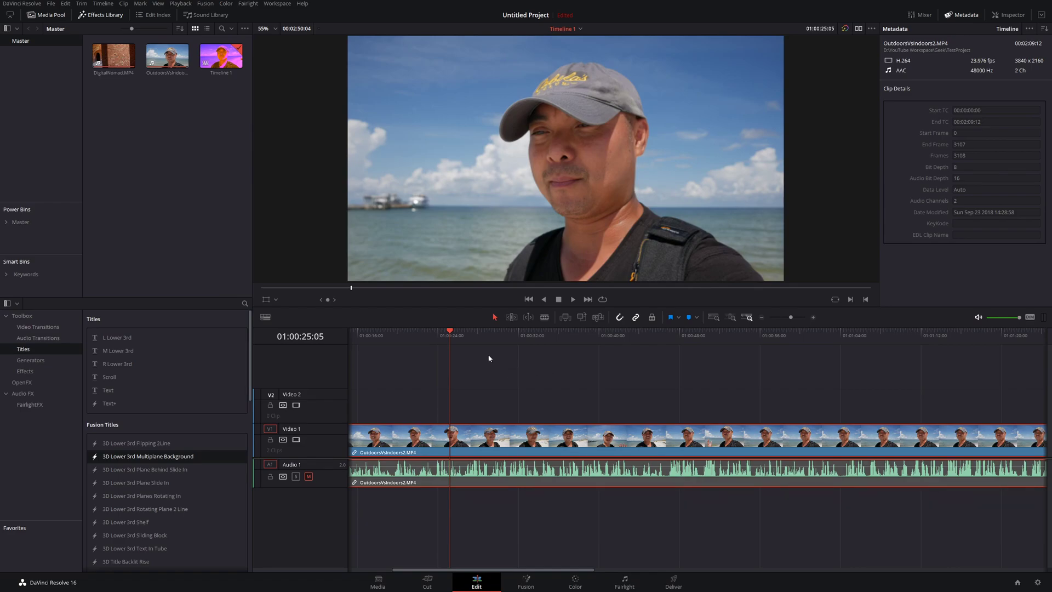
# Switch playback to Proxy Mode, then play and scrub through the beach and fort clips to test smoothness
pyautogui.click(180, 3)
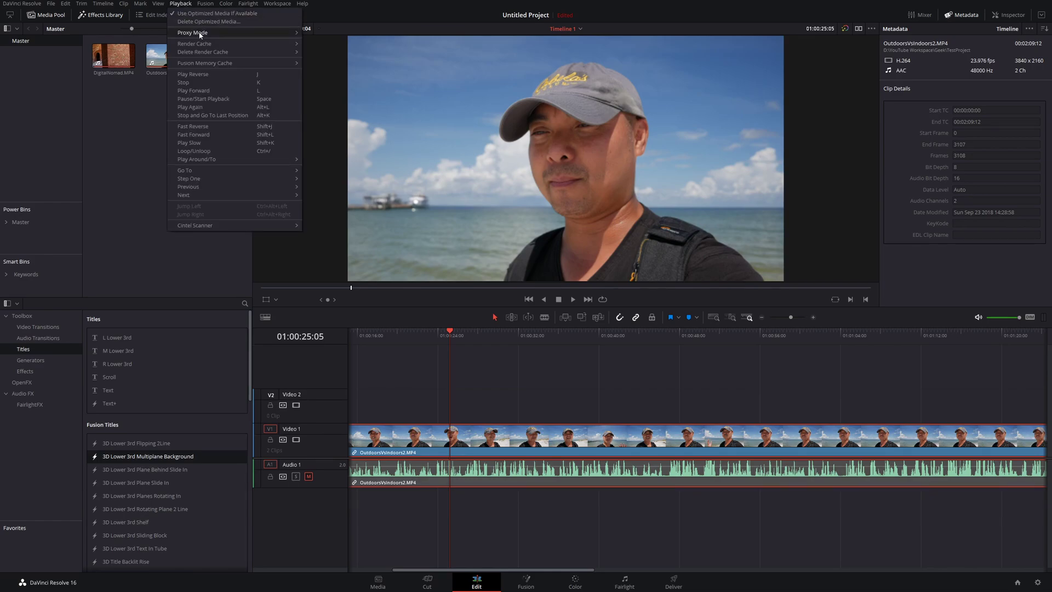
pyautogui.moveTo(200, 35)
pyautogui.click(322, 35)
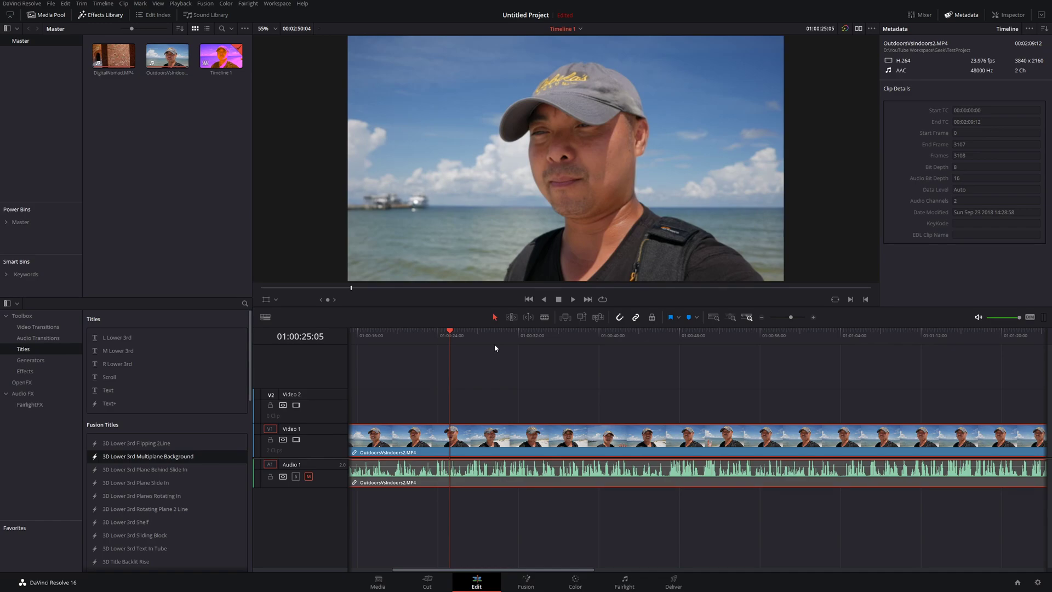
pyautogui.press('space')
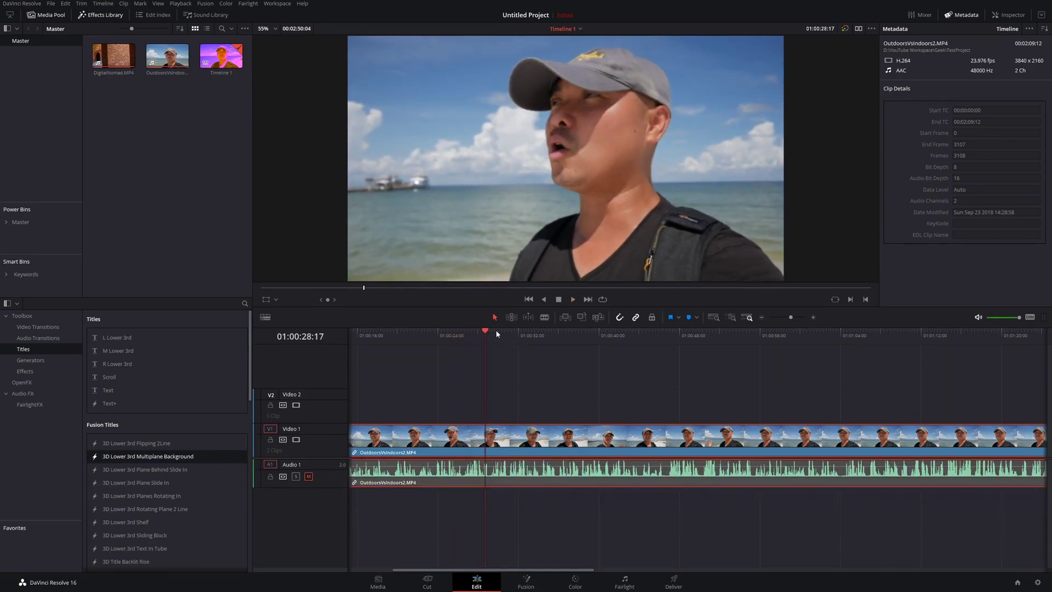
pyautogui.moveTo(488, 332); pyautogui.dragTo(673, 375)
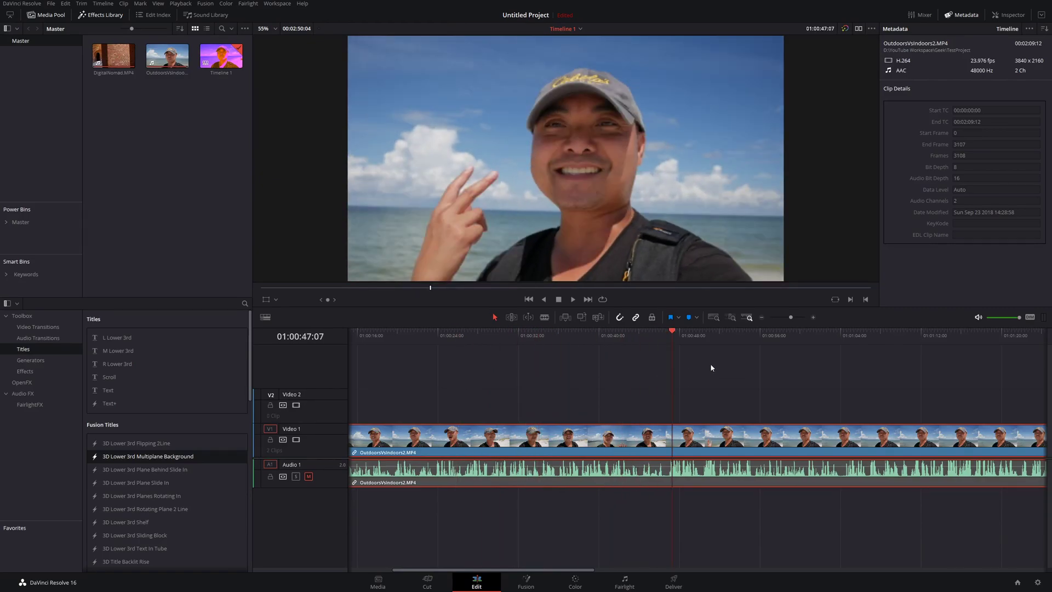
pyautogui.moveTo(673, 335); pyautogui.dragTo(854, 339)
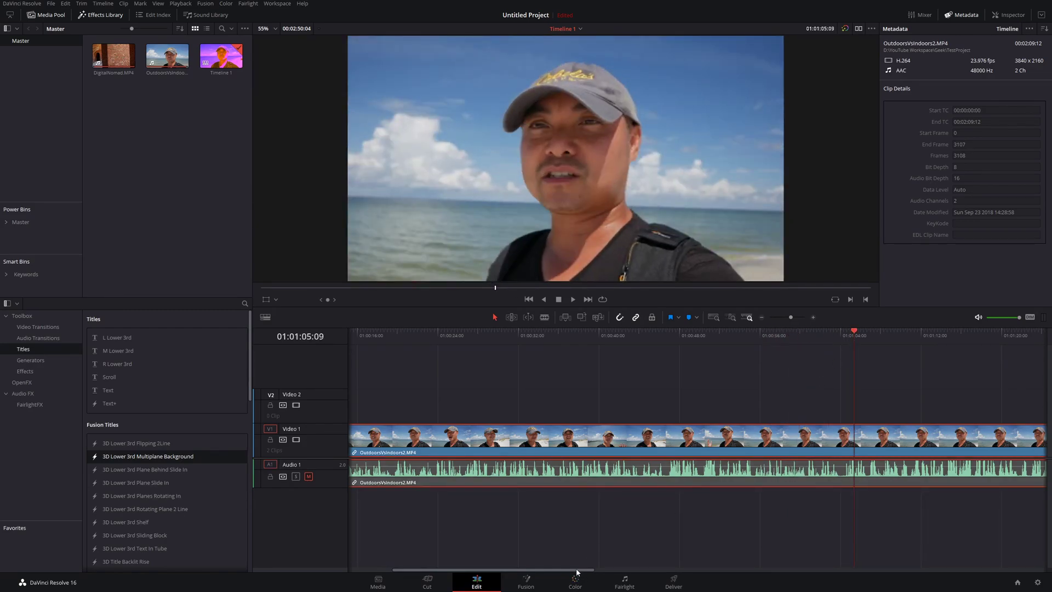
pyautogui.moveTo(576, 571); pyautogui.dragTo(677, 571)
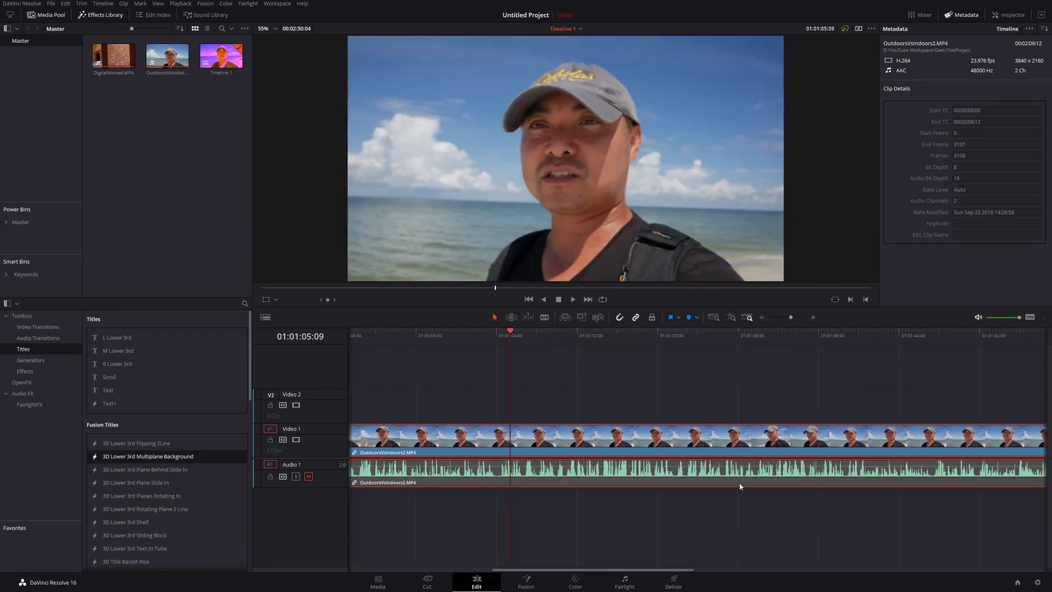
pyautogui.scroll(-4, 753, 363)
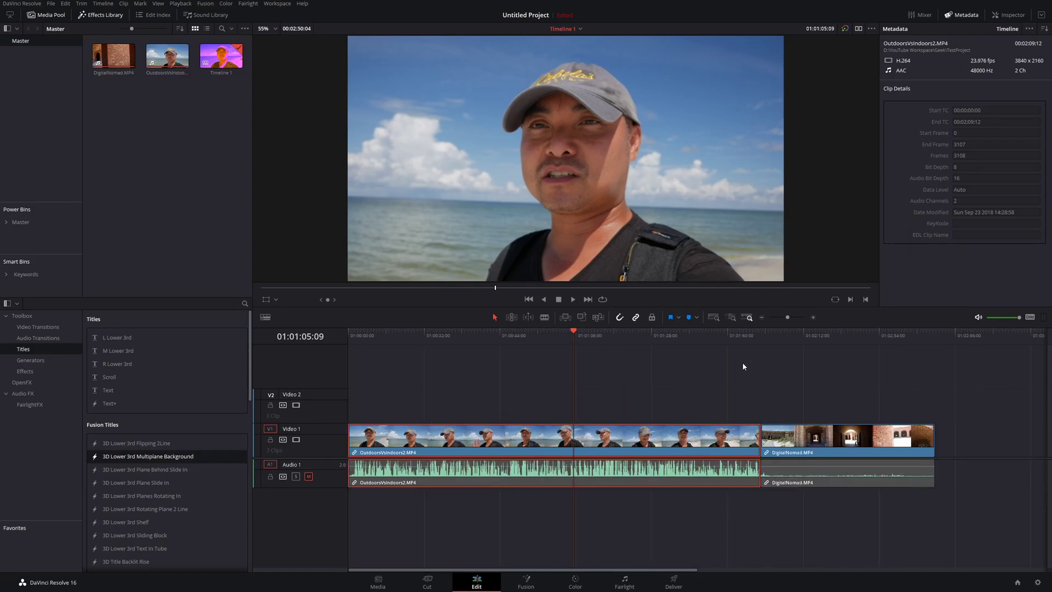
pyautogui.moveTo(616, 335); pyautogui.dragTo(739, 376)
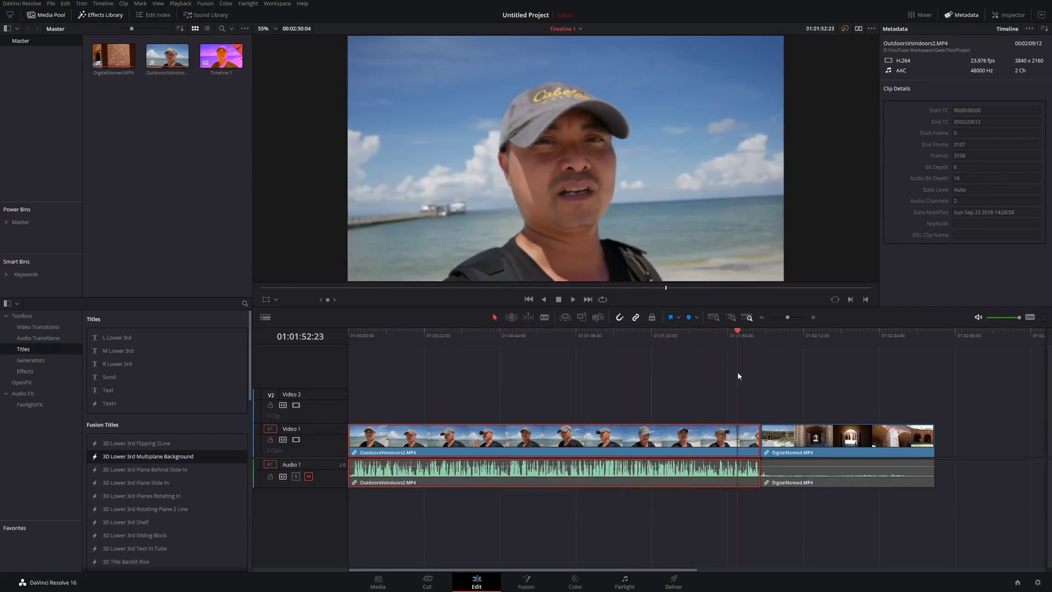
pyautogui.moveTo(737, 333); pyautogui.dragTo(597, 339)
pyautogui.press('space')
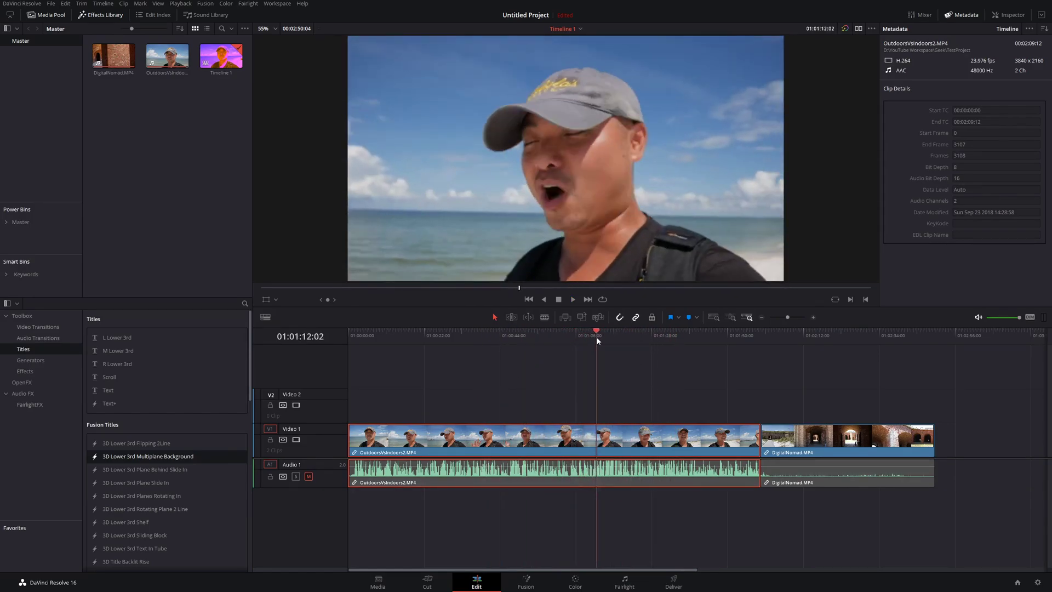
# Place the 3D Lower 3rd Multiplane Background title on Video 2 at 01:00:22:09
pyautogui.click(499, 339)
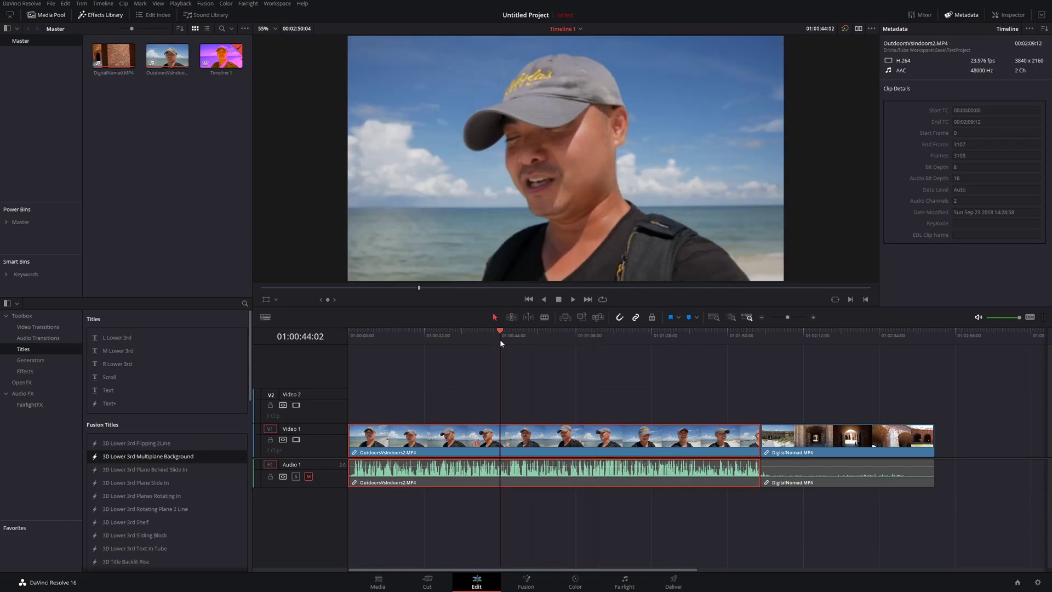
pyautogui.click(425, 342)
pyautogui.moveTo(188, 464); pyautogui.dragTo(427, 397)
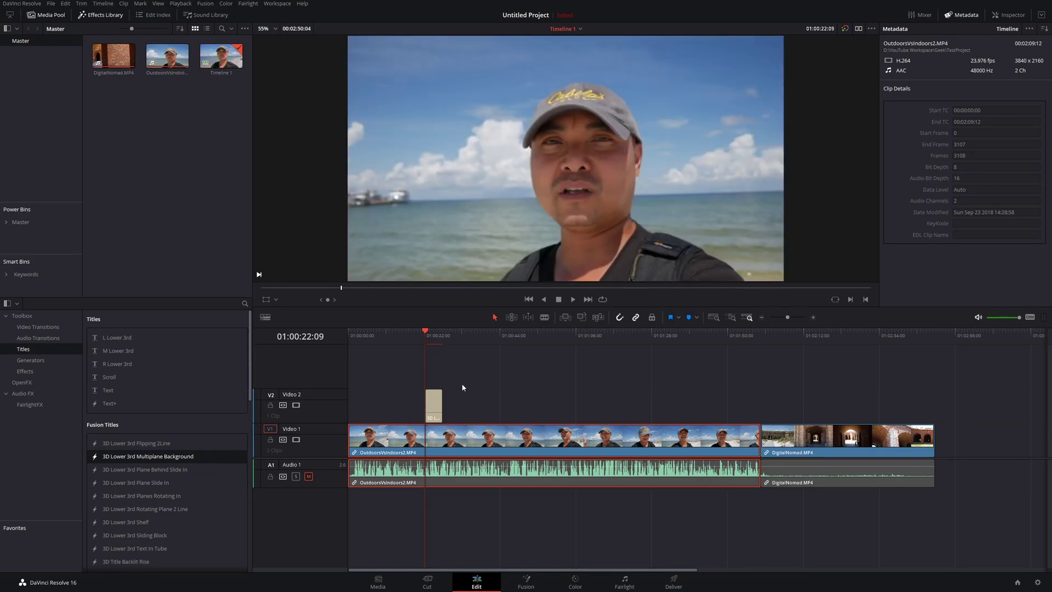
# Move the playhead to 01:00:38:05 and switch to the Color page
pyautogui.scroll(2, 464, 388)
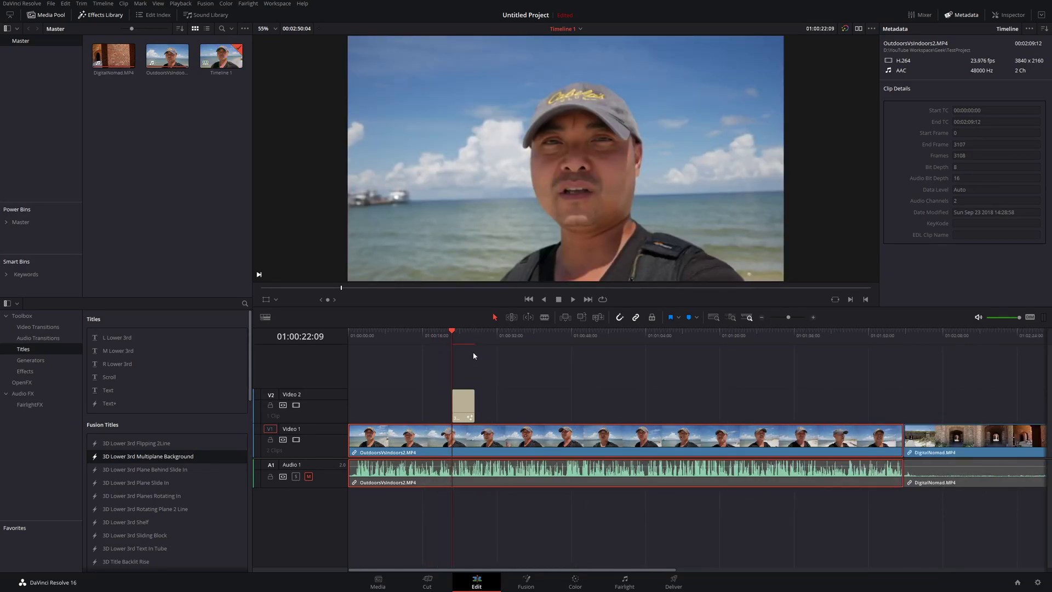
pyautogui.click(527, 338)
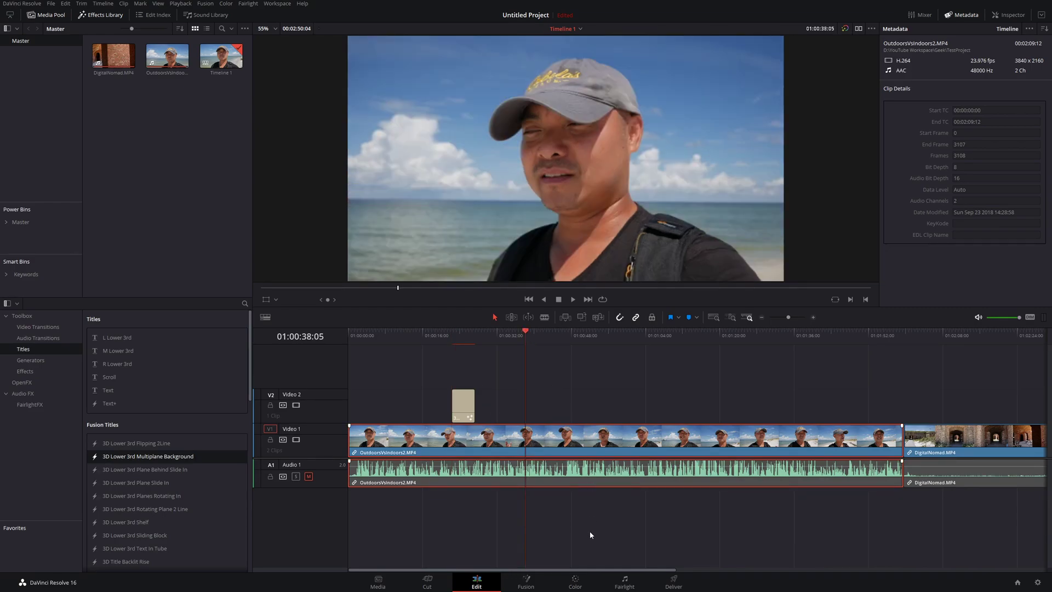
pyautogui.click(575, 583)
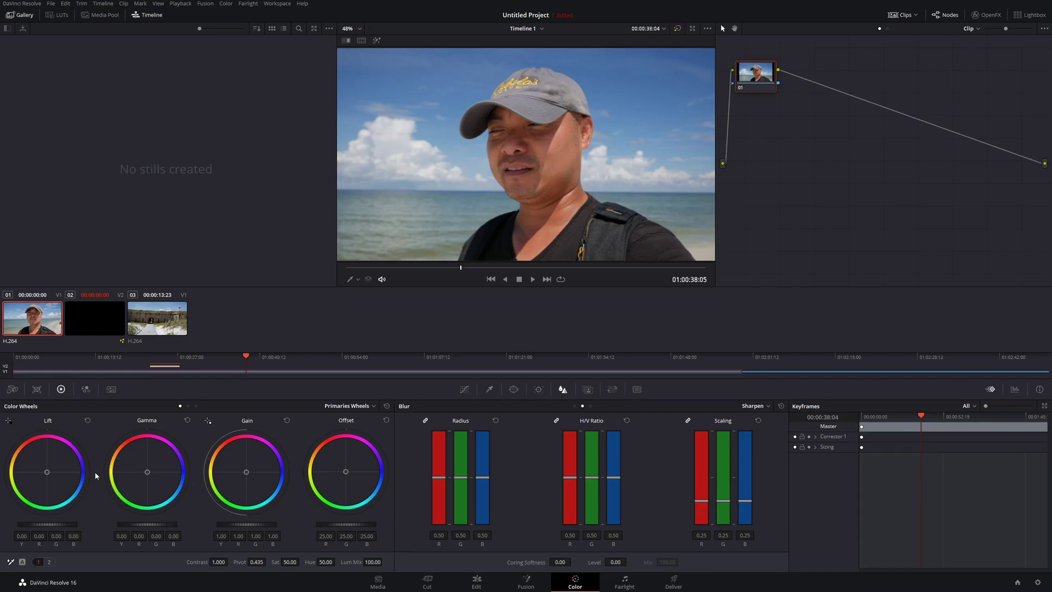
# Grade greener shadows, warmer midtones, bluer highlights and offset 10.63/31.88/-3.82, then return to Edit
pyautogui.moveTo(47, 475); pyautogui.dragTo(28, 478)
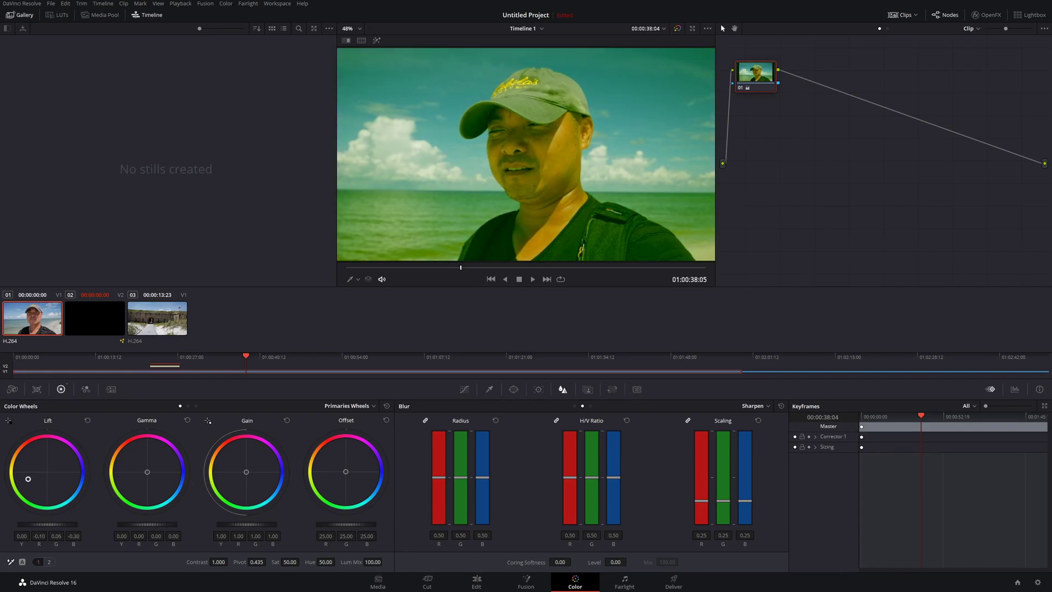
pyautogui.moveTo(147, 472); pyautogui.dragTo(137, 460)
pyautogui.moveTo(246, 472); pyautogui.dragTo(267, 469)
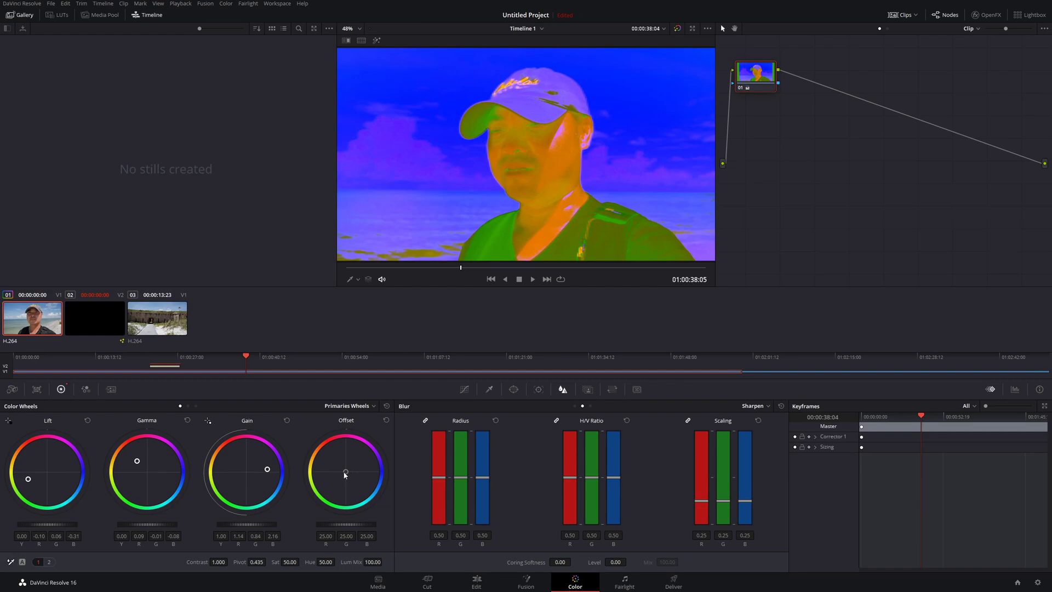
pyautogui.moveTo(345, 475); pyautogui.dragTo(328, 484)
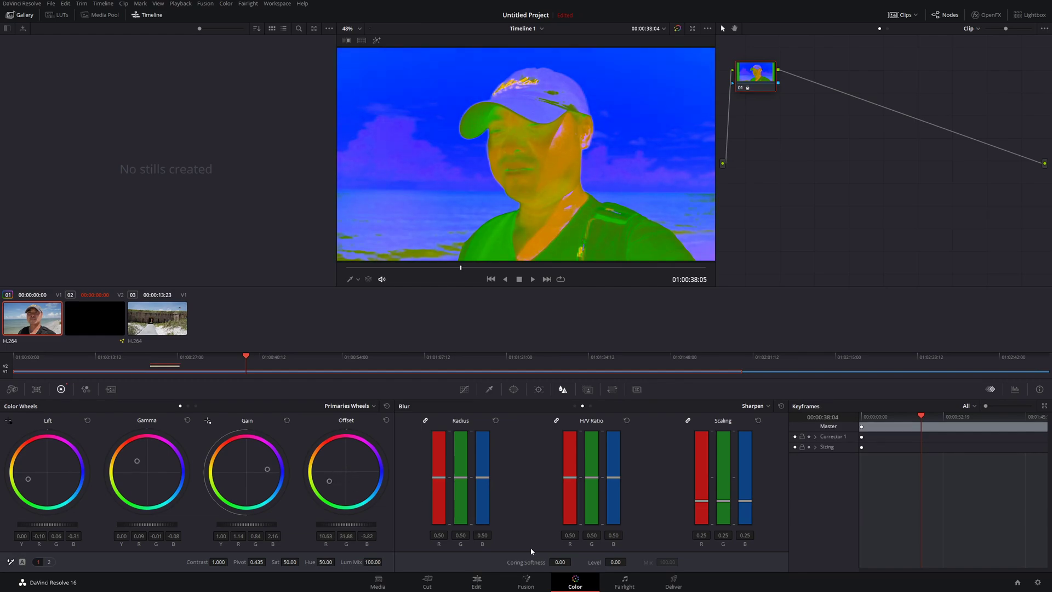
pyautogui.click(477, 582)
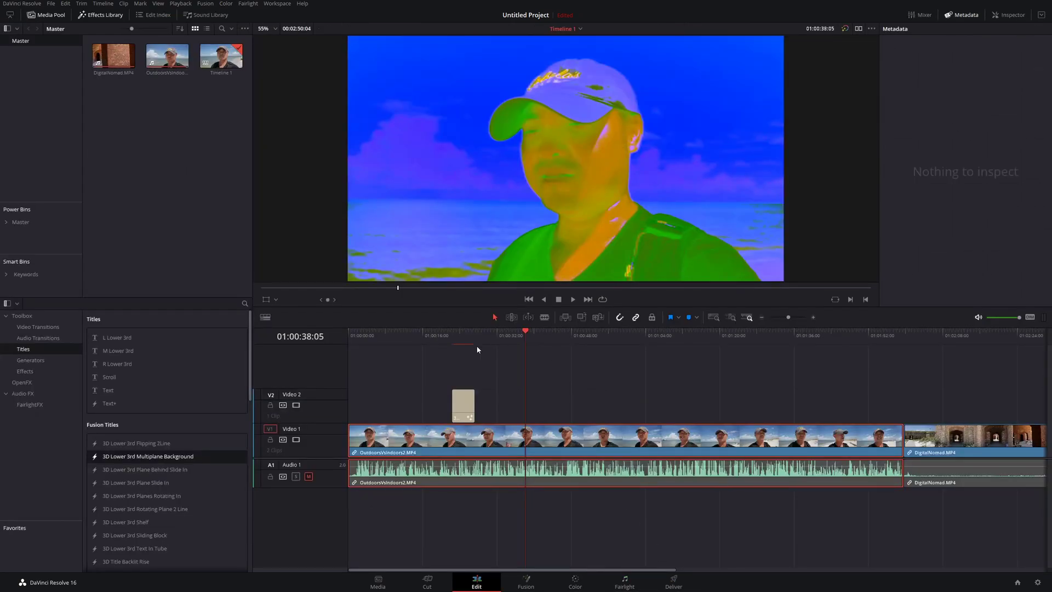
pyautogui.press('space')
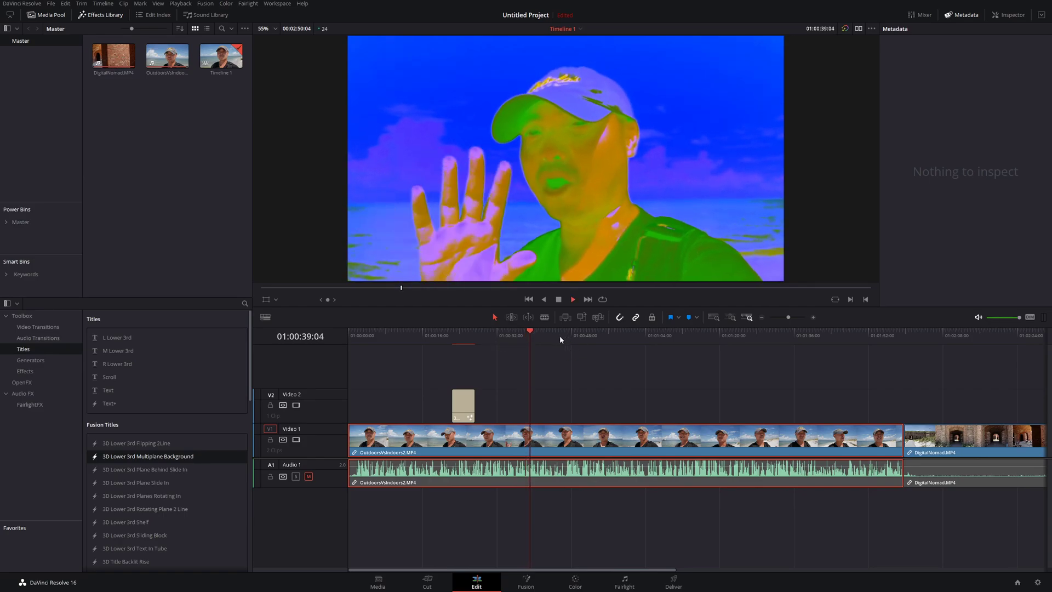
pyautogui.moveTo(537, 336); pyautogui.dragTo(578, 335)
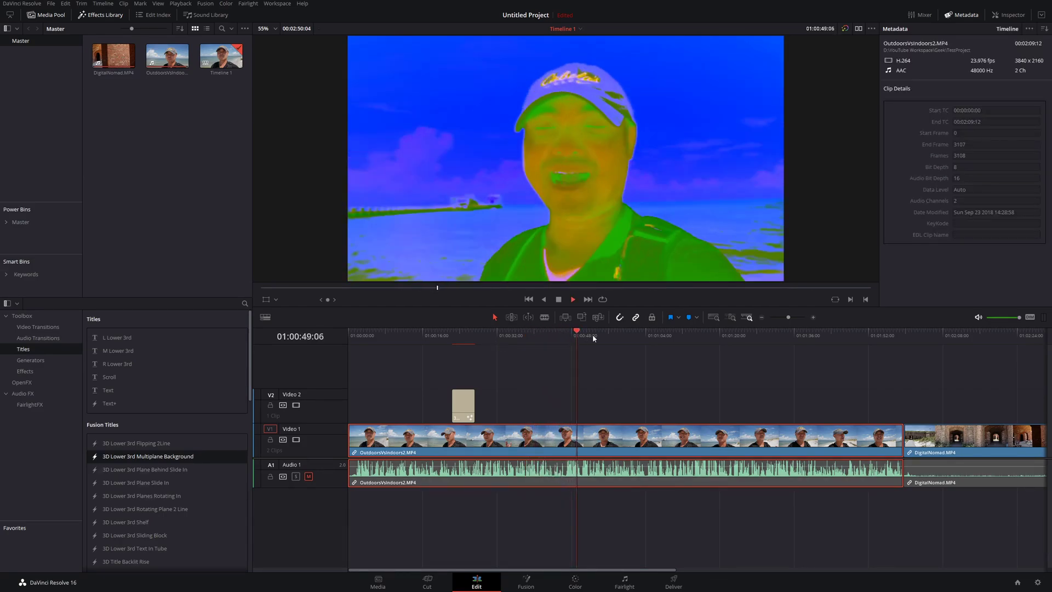
pyautogui.press('space')
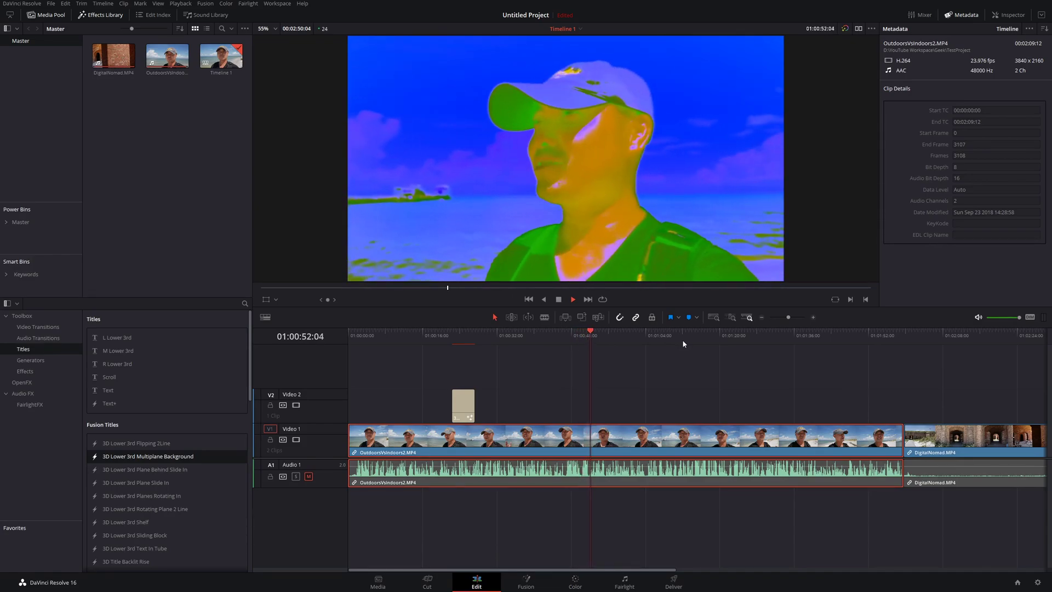
pyautogui.press('space')
pyautogui.click(432, 336)
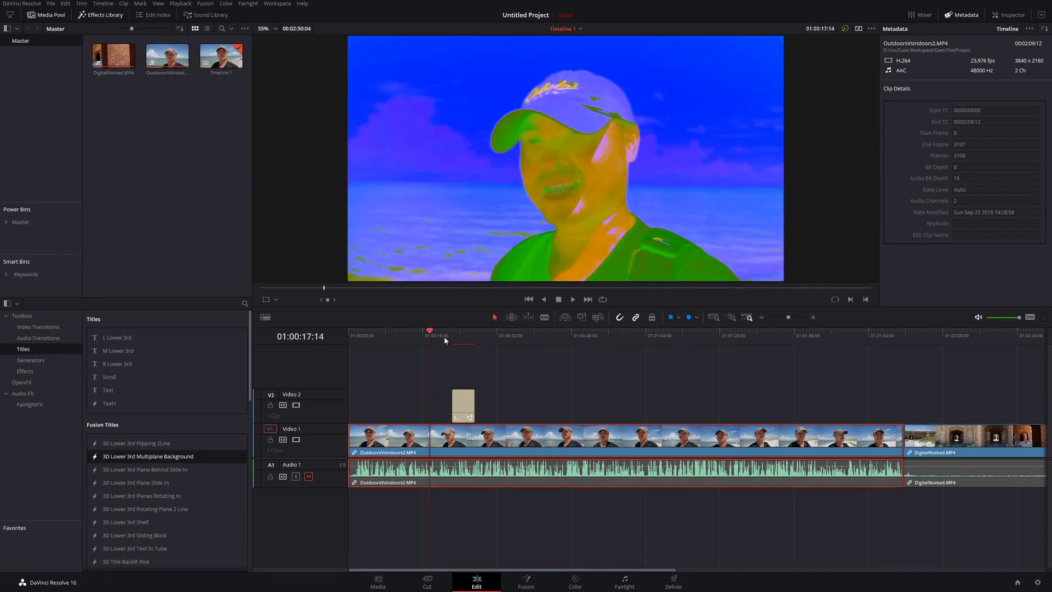
pyautogui.press('space')
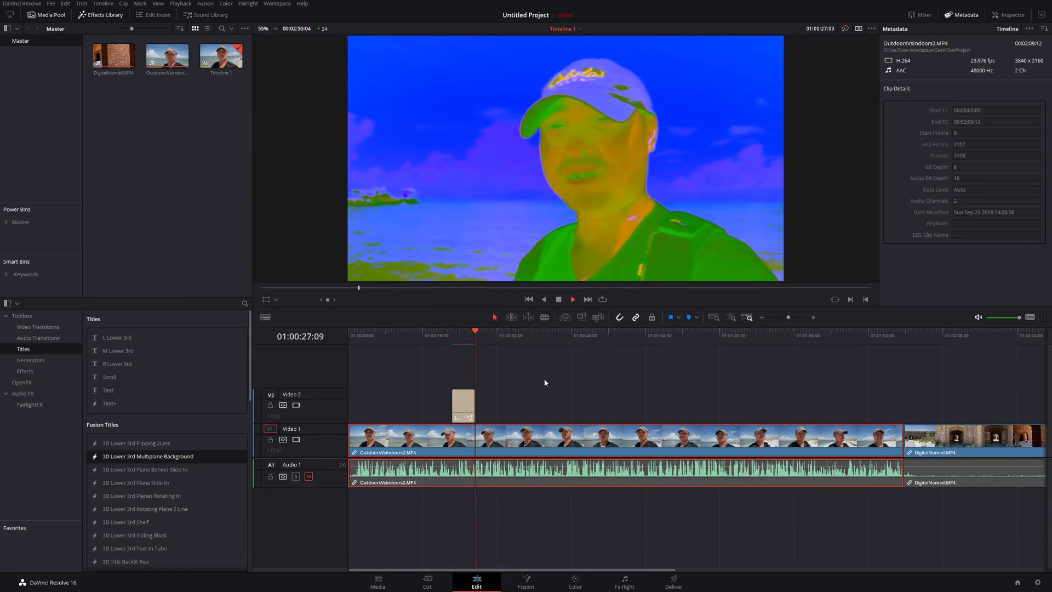
pyautogui.press('space')
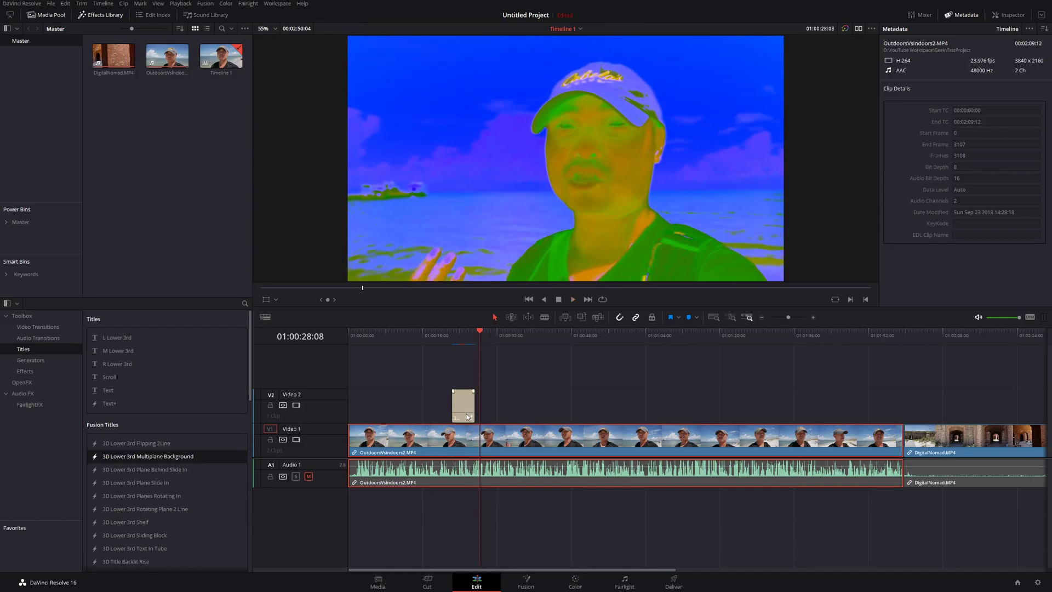
pyautogui.click(459, 331)
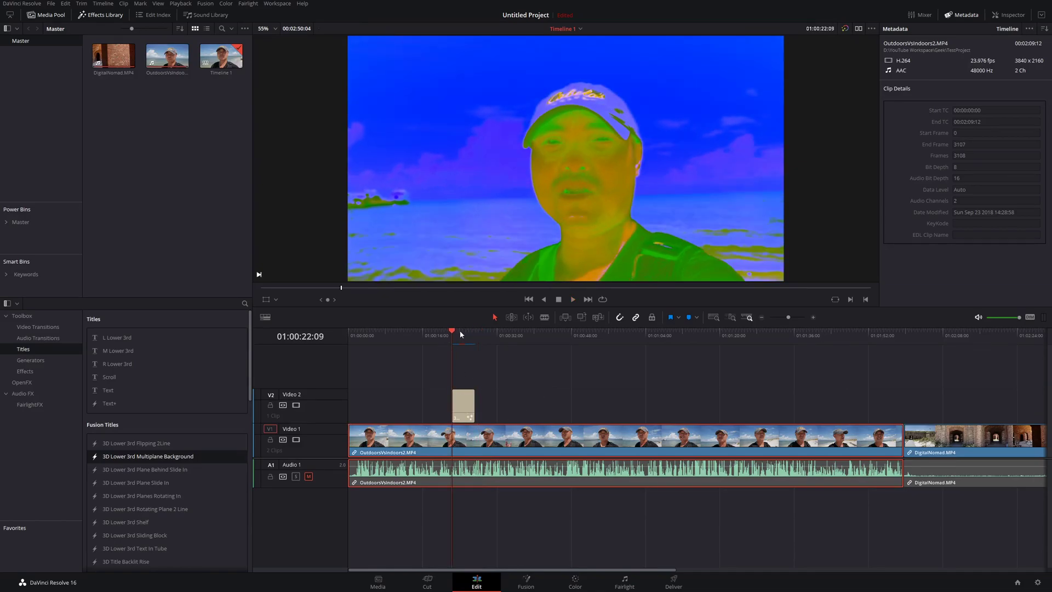
pyautogui.press('space')
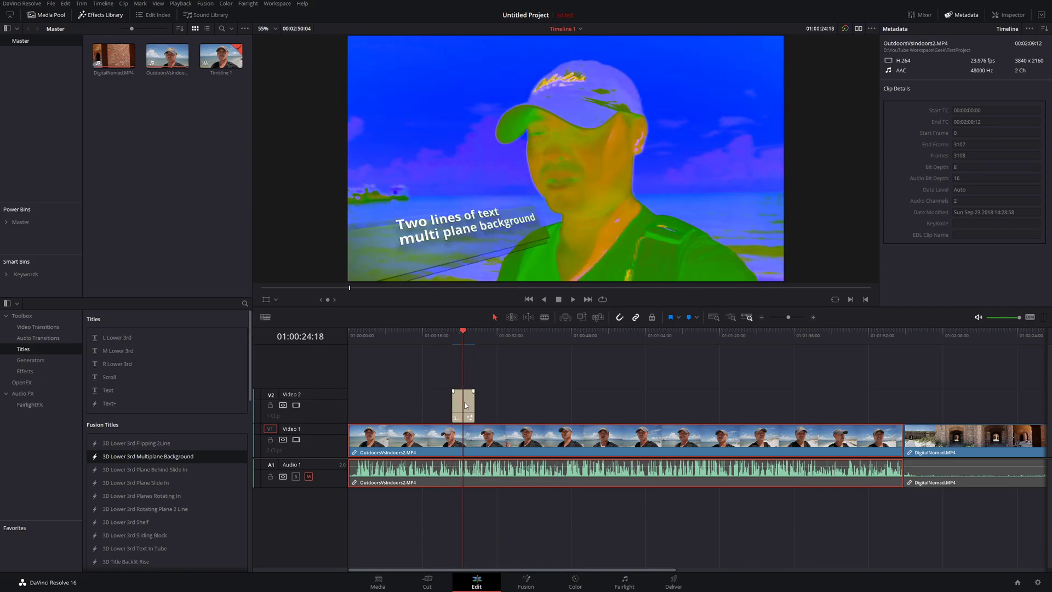
# Set Render Cache Fusion Output to On for the OutdoorsVsIndoors2 clip on Video 1
pyautogui.rightClick(465, 404)
pyautogui.click(498, 388)
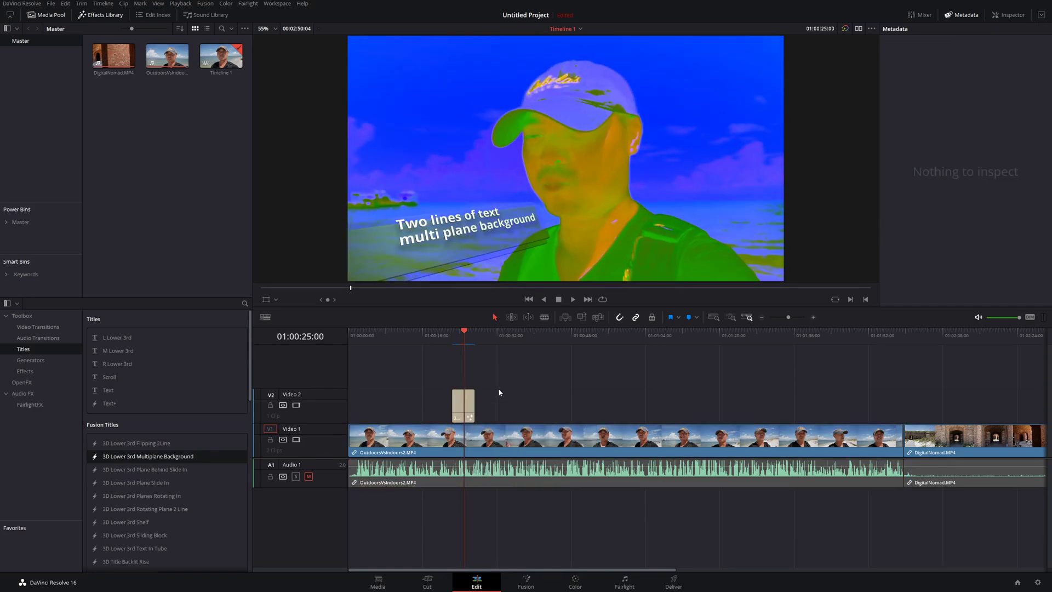
pyautogui.click(528, 442)
pyautogui.rightClick(527, 444)
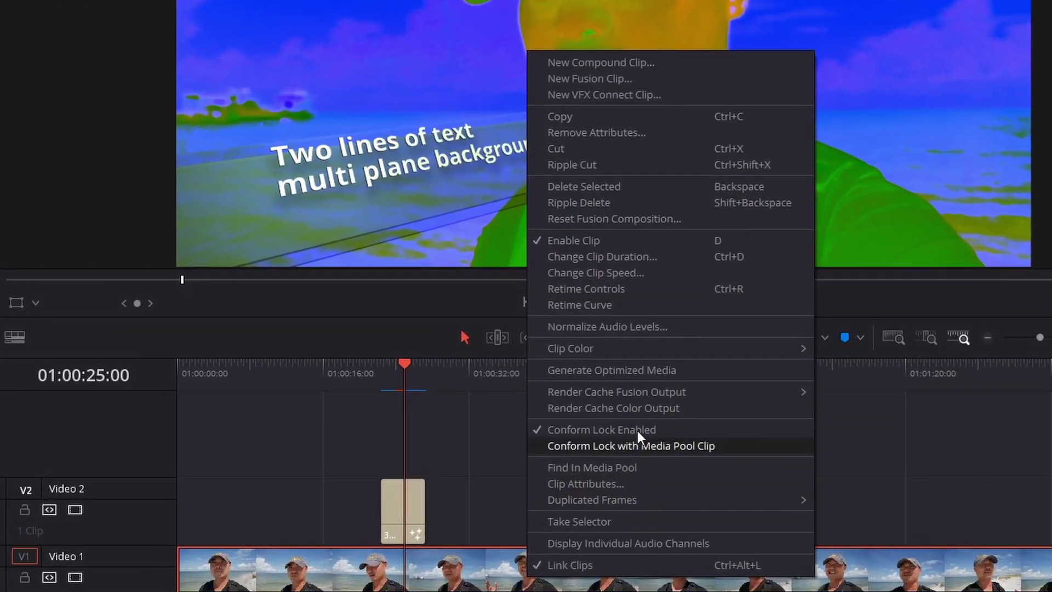
pyautogui.moveTo(584, 346)
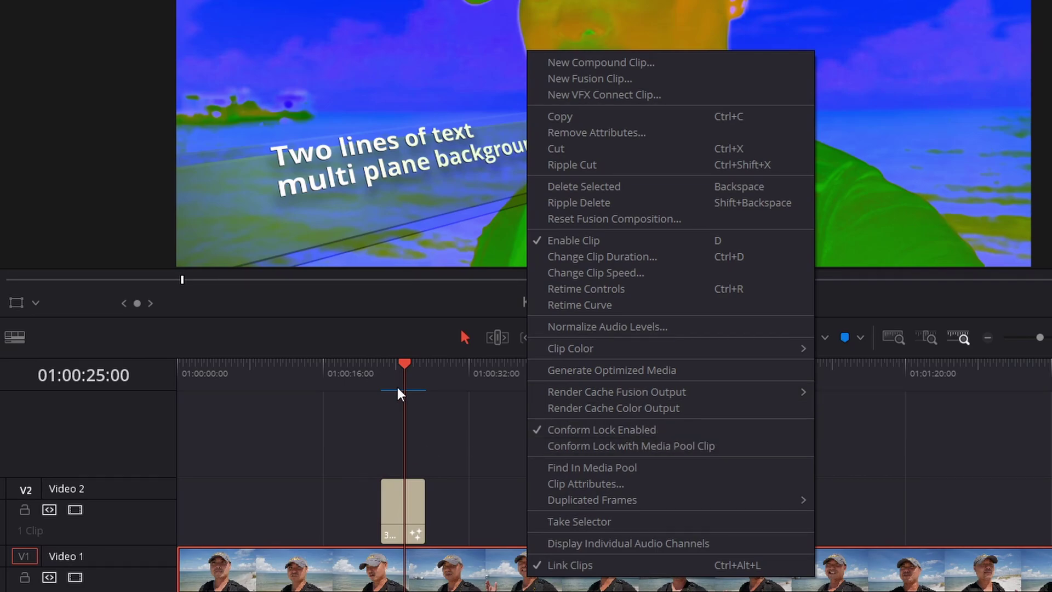
pyautogui.moveTo(691, 393)
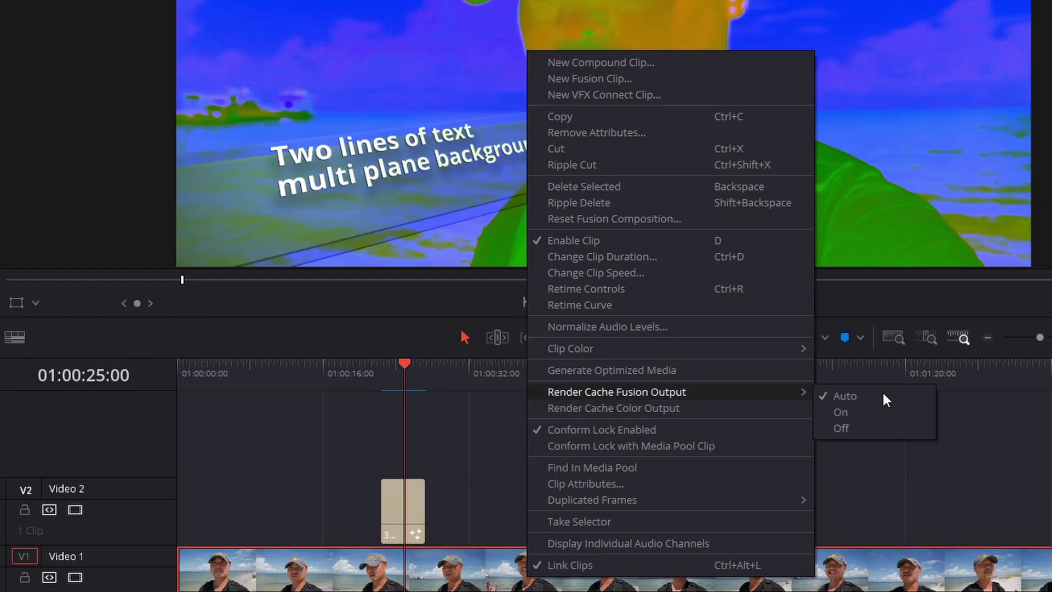
pyautogui.click(909, 414)
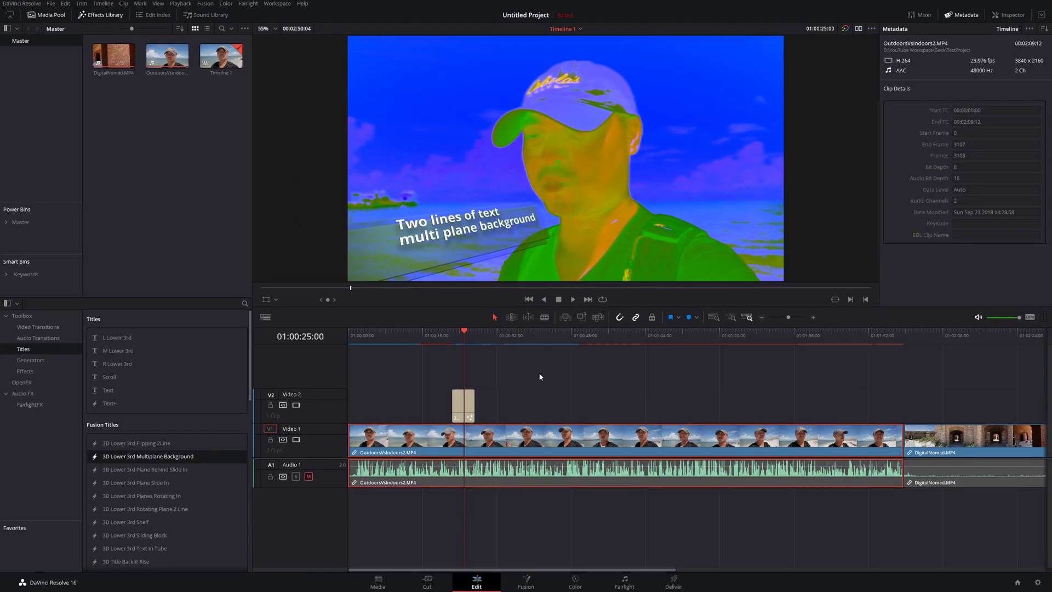
# Play the timeline with colour grades bypassed, reviewing ungraded footage from about 01:00:57 to 01:01:08
pyautogui.press('space')
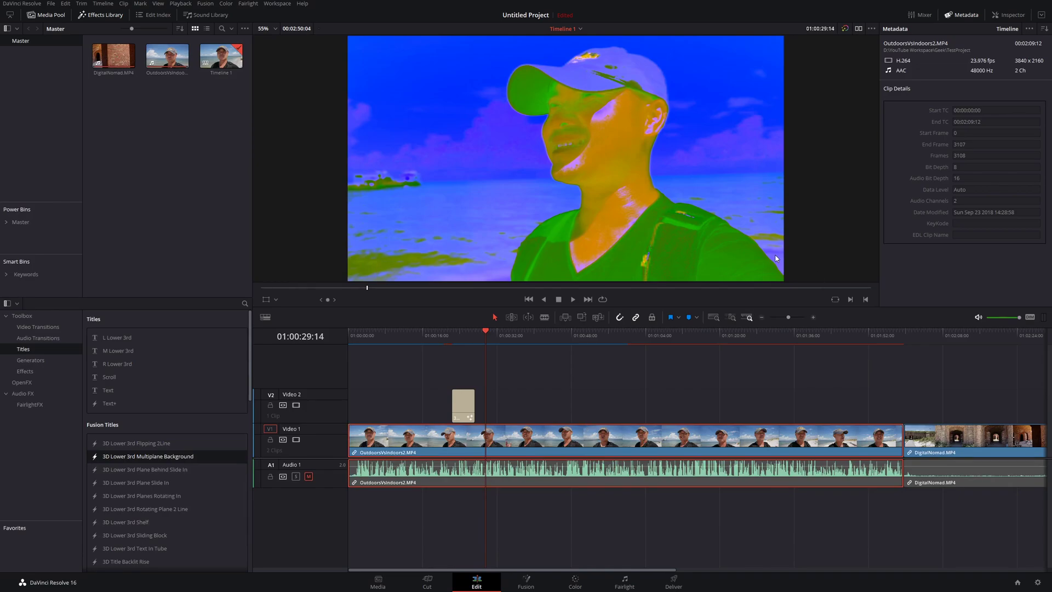
pyautogui.click(845, 29)
pyautogui.press('space')
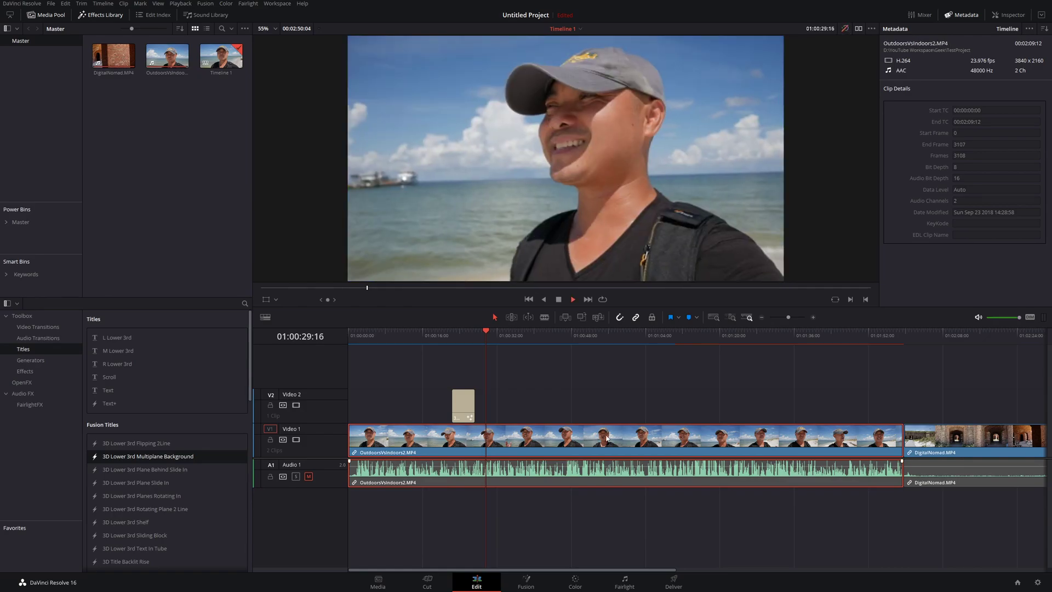
pyautogui.click(611, 334)
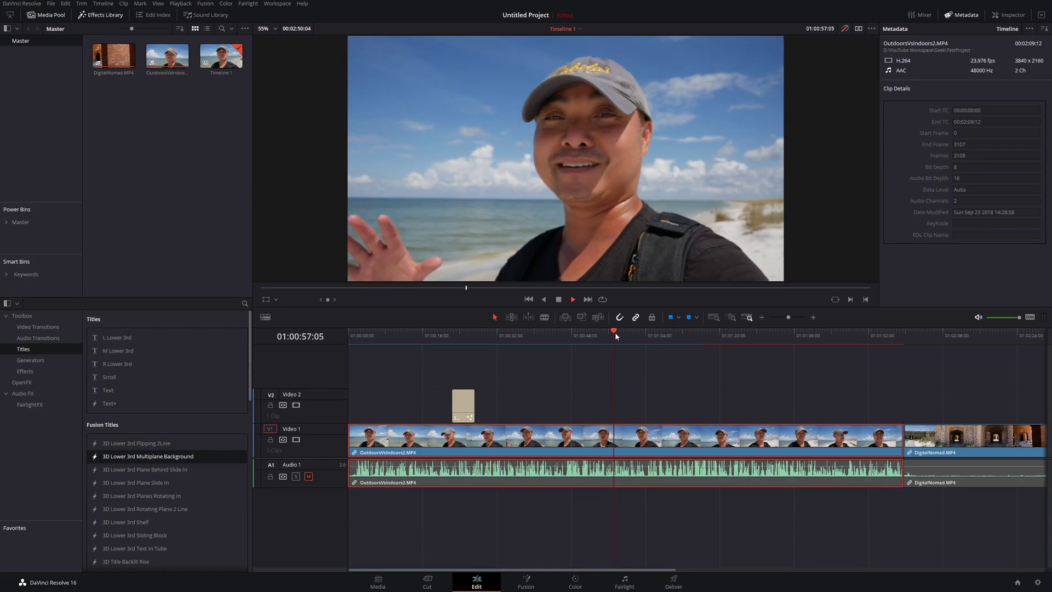
pyautogui.moveTo(615, 332); pyautogui.dragTo(669, 340)
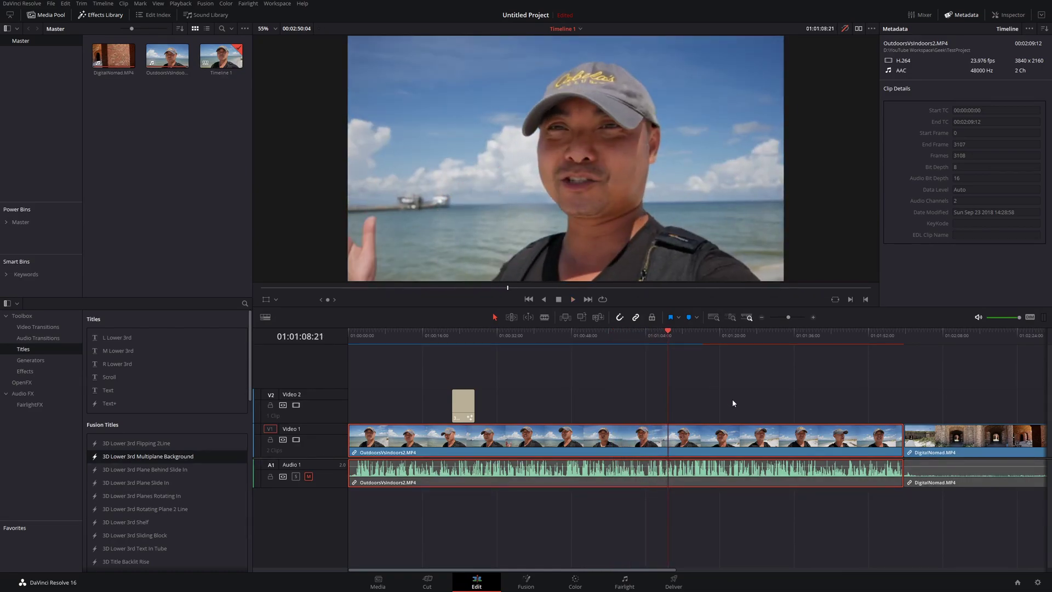
pyautogui.press('space')
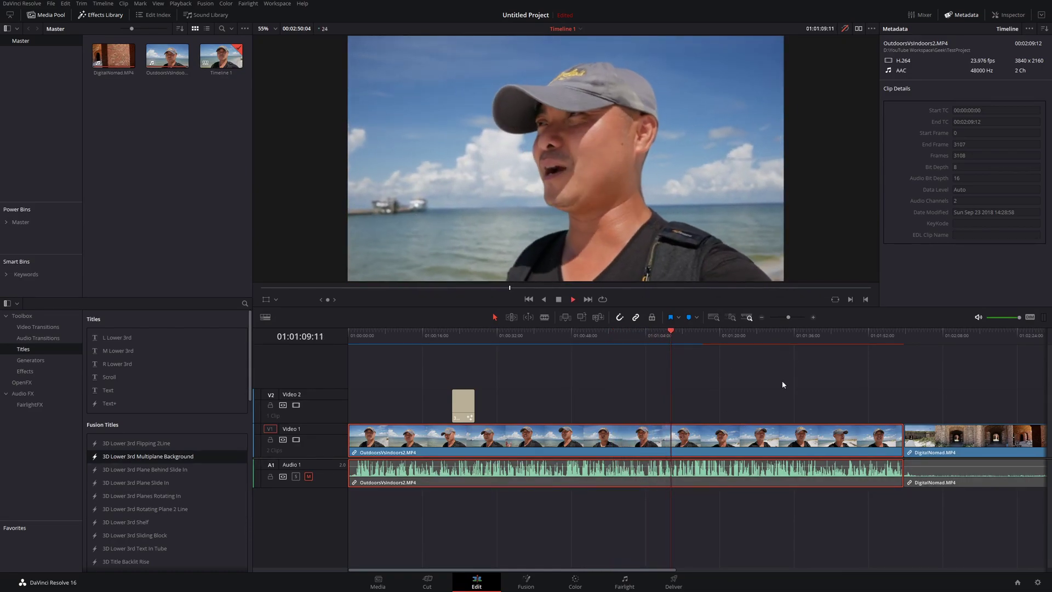
# Re-enable the colour grades and play the graded footage briefly before stopping
pyautogui.click(844, 27)
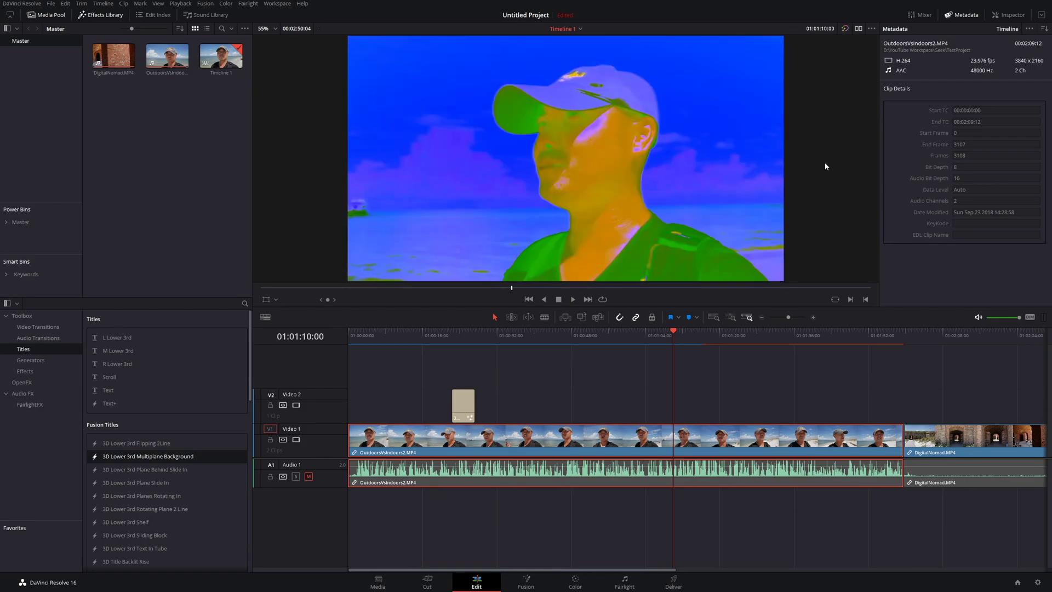
pyautogui.press('space')
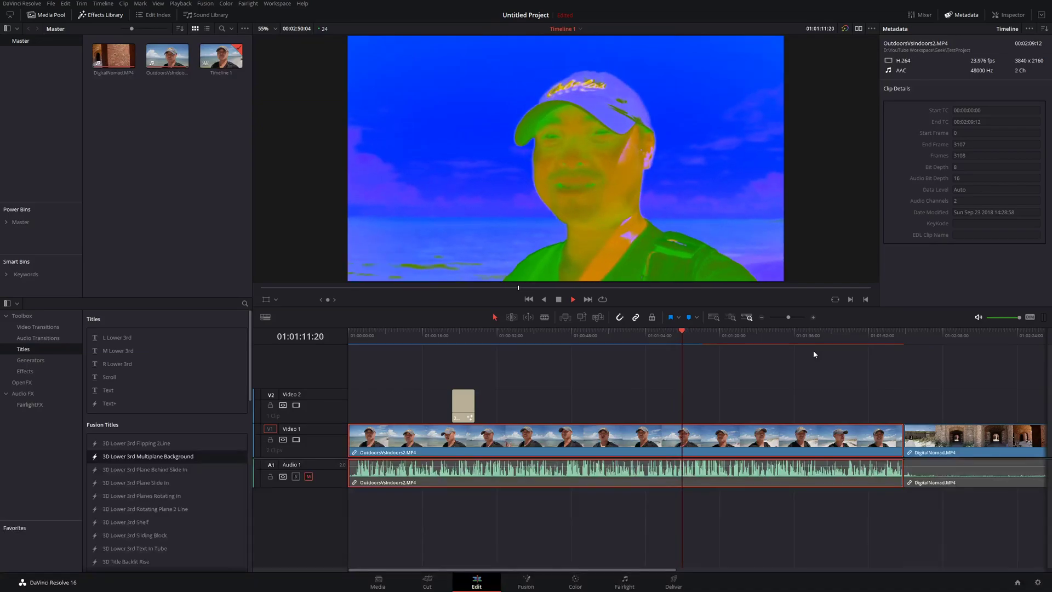
pyautogui.press('space')
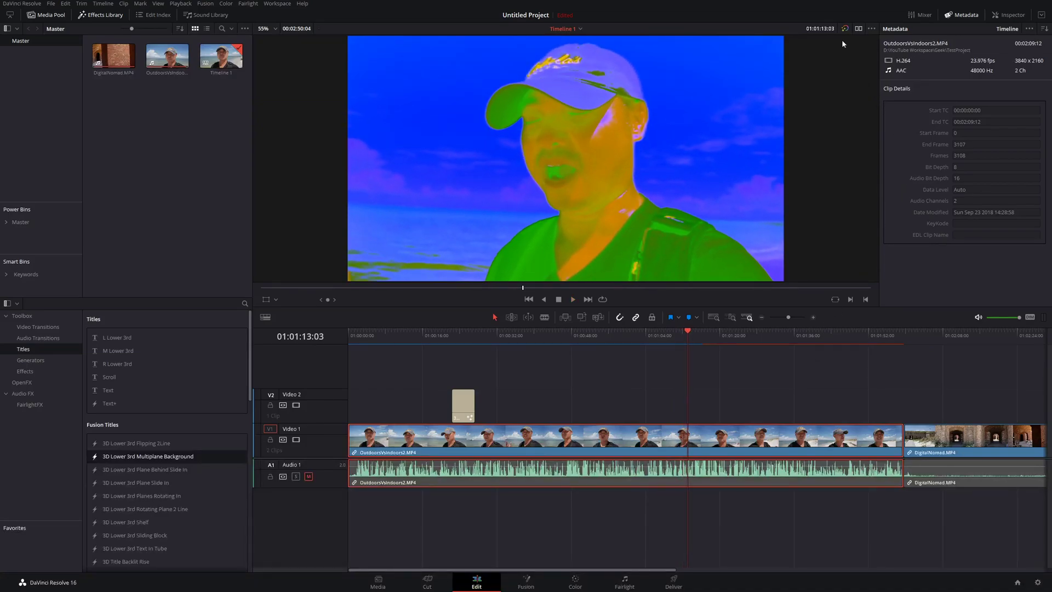
pyautogui.click(845, 30)
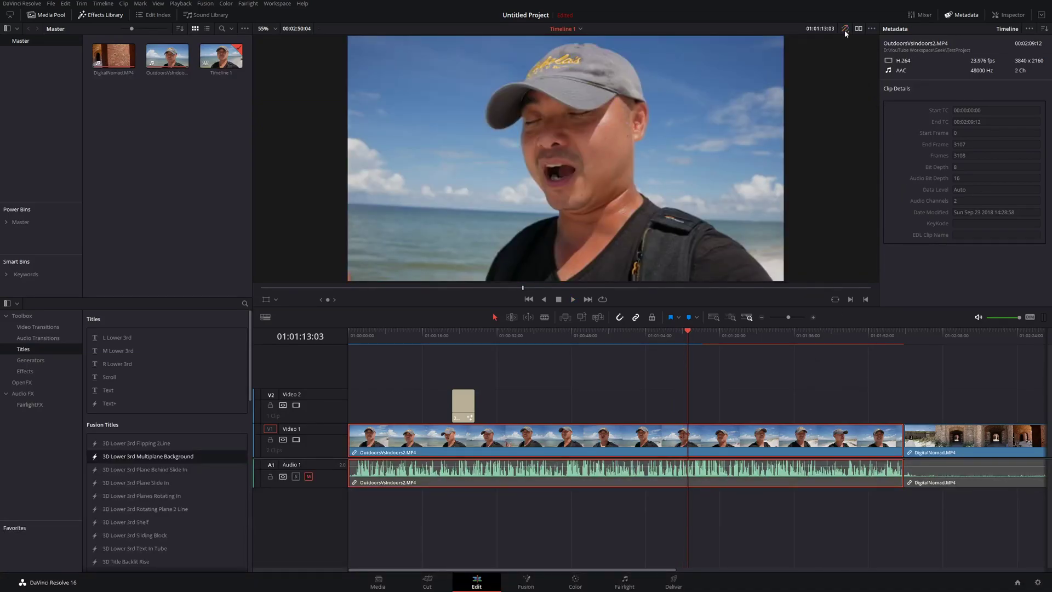
pyautogui.press('space')
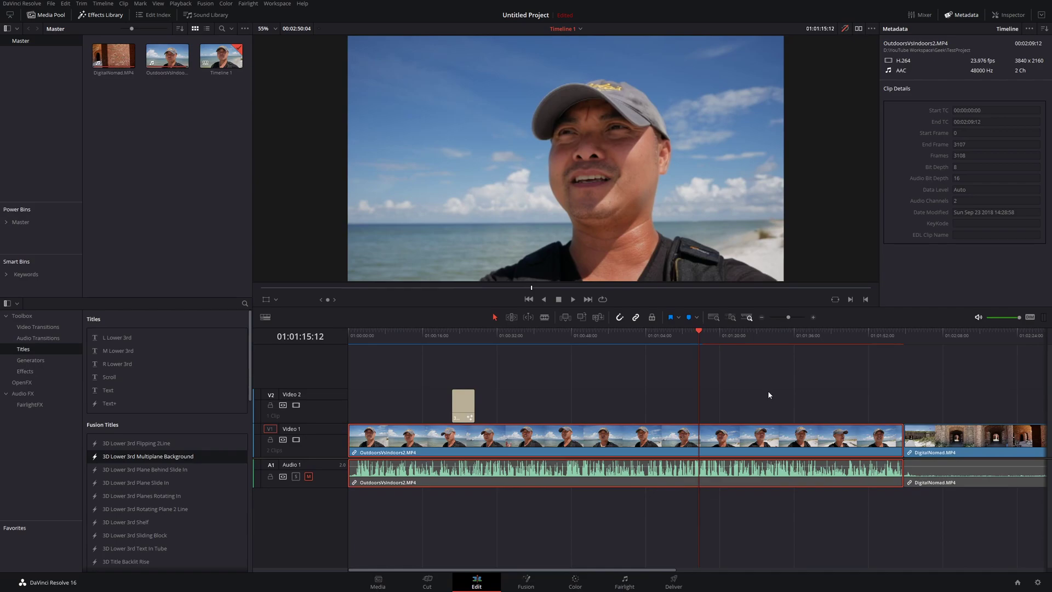
pyautogui.click(619, 333)
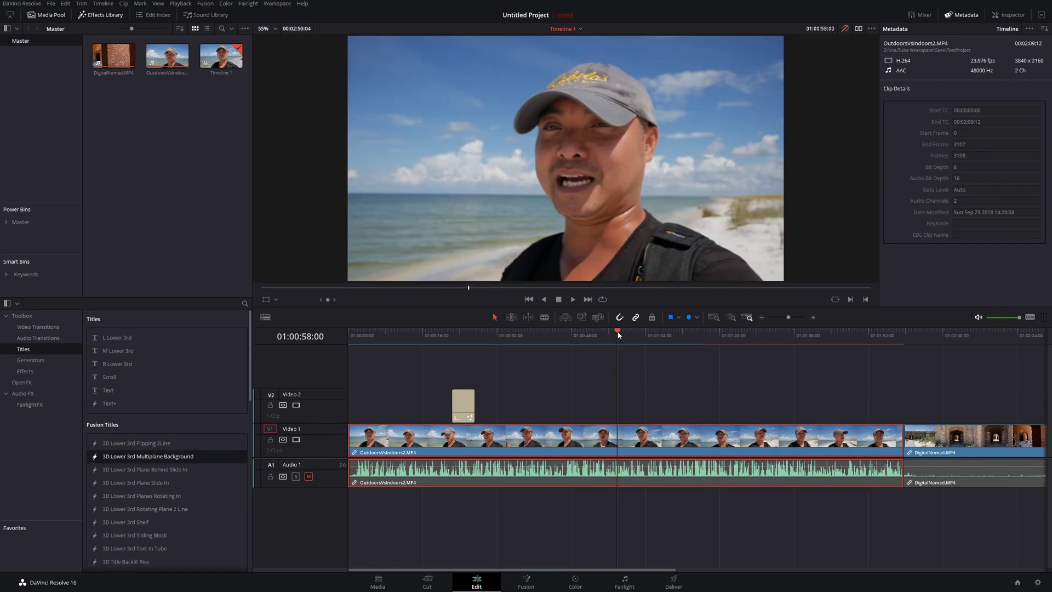